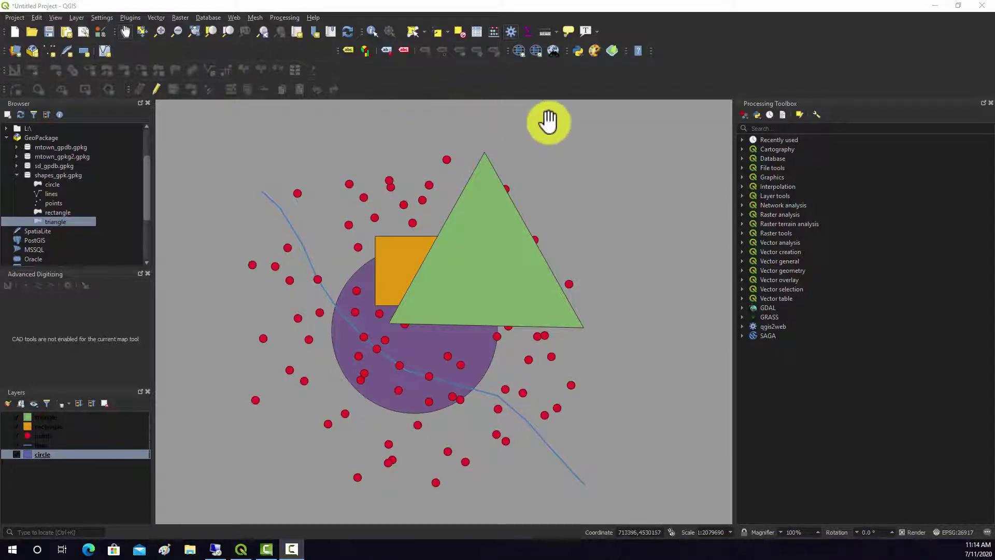
Expand and collapse raster terrain analysis, then show the Vector Geoprocessing Tools submenu
{"action": "left_click", "coordinate": [743, 224]}
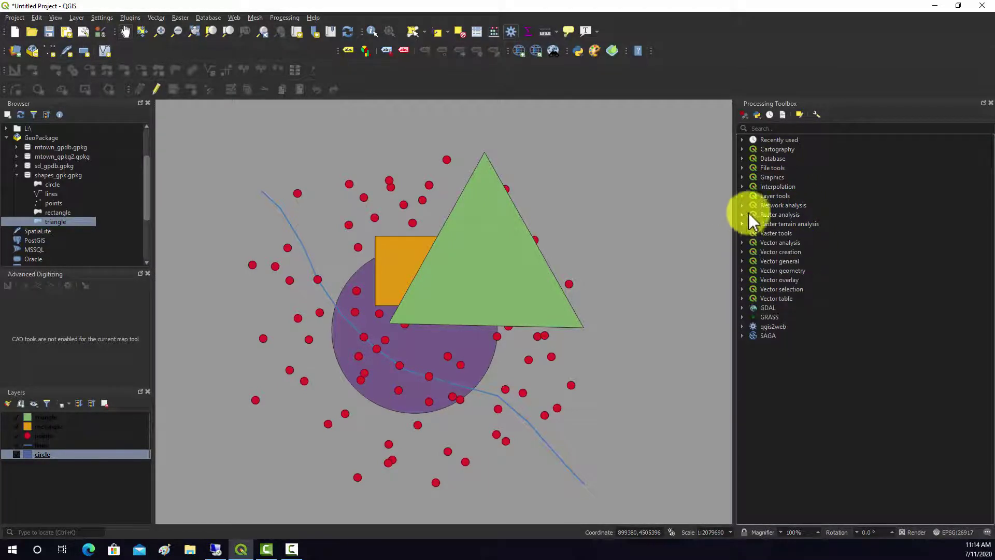
{"action": "left_click", "coordinate": [743, 224]}
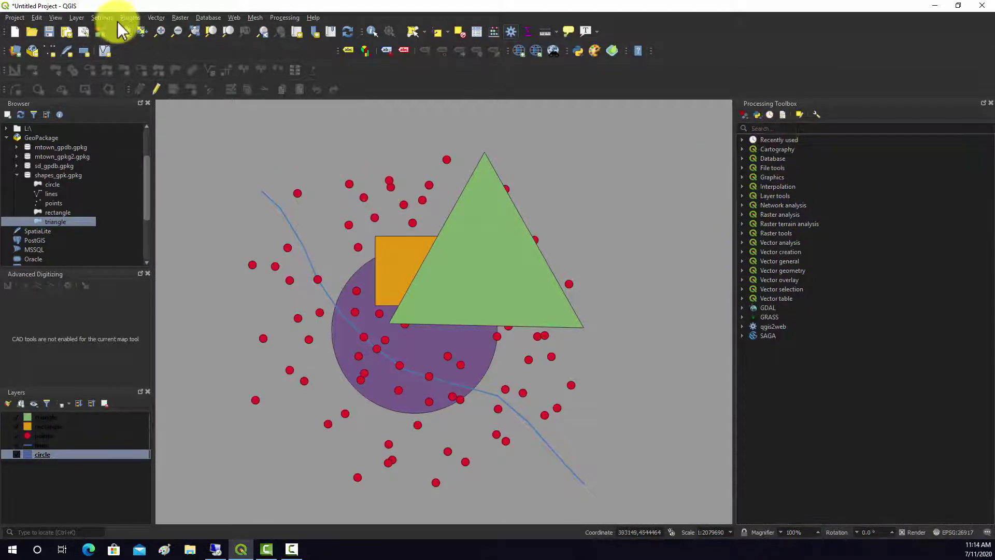
{"action": "left_click", "coordinate": [156, 17]}
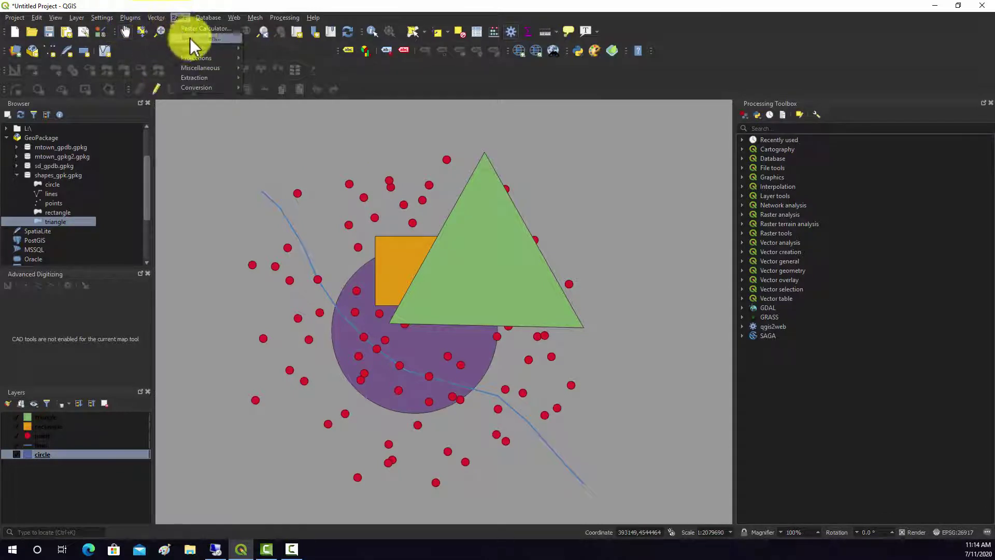
{"action": "mouse_move", "coordinate": [158, 29]}
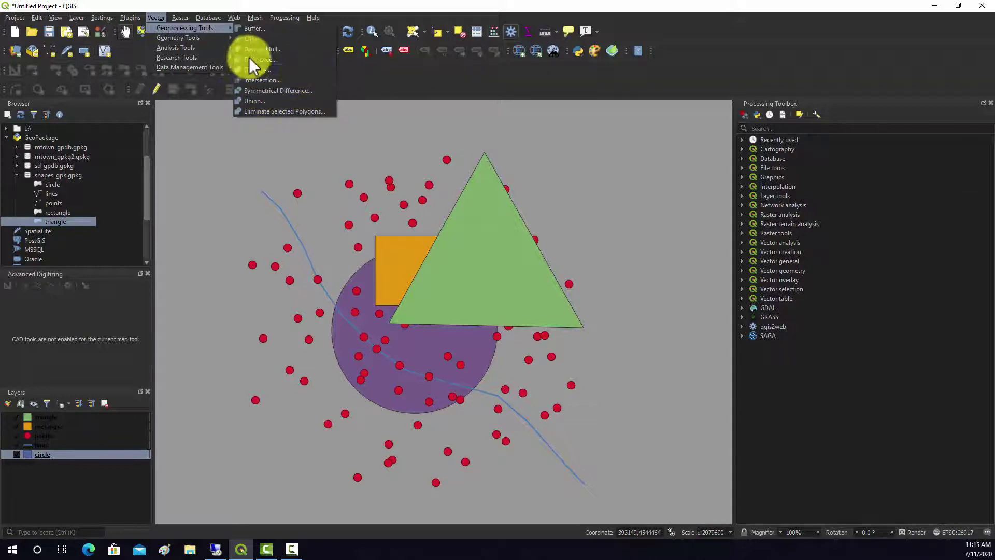
Clip the circle layer by the triangle overlay into a temporary Clipped layer
{"action": "left_click", "coordinate": [248, 38]}
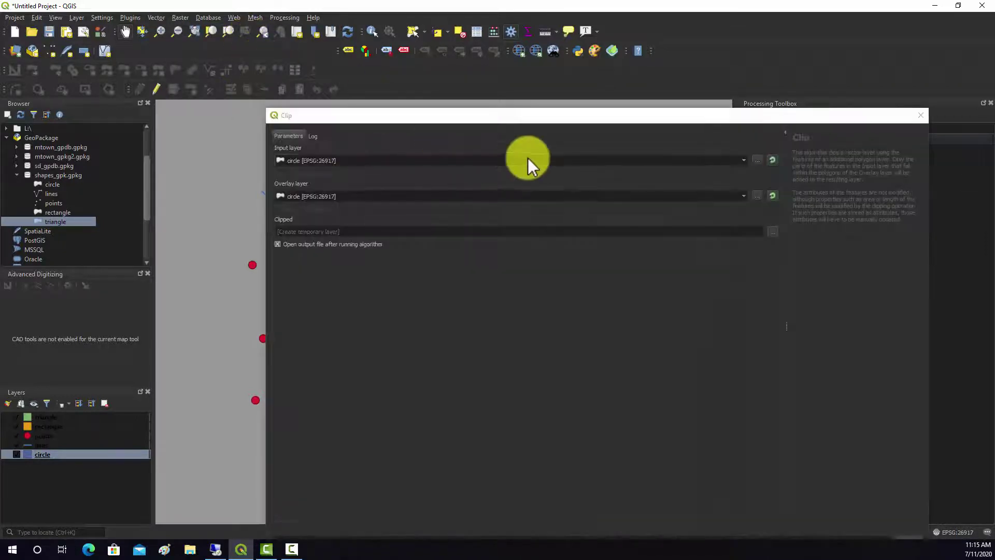
{"action": "left_click", "coordinate": [745, 160]}
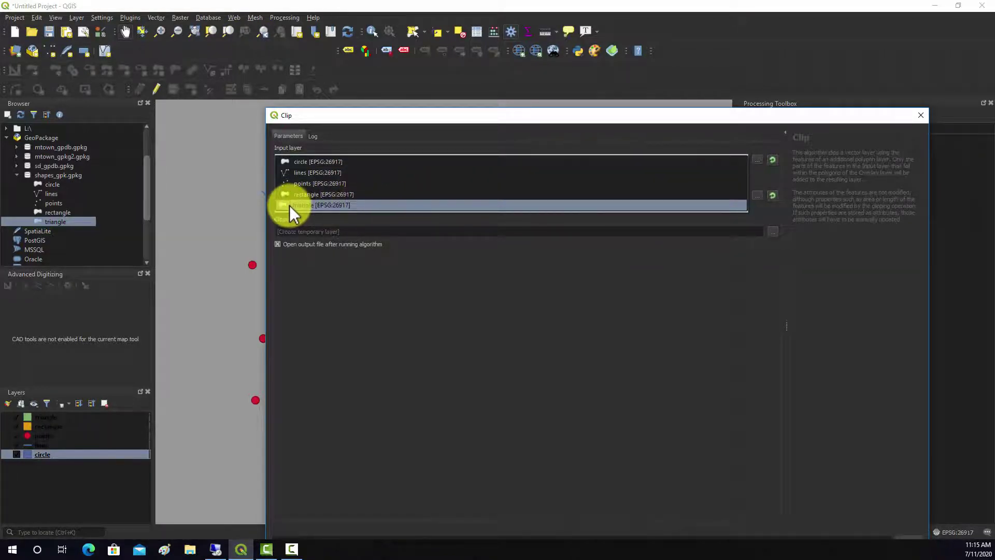
{"action": "left_click", "coordinate": [302, 162]}
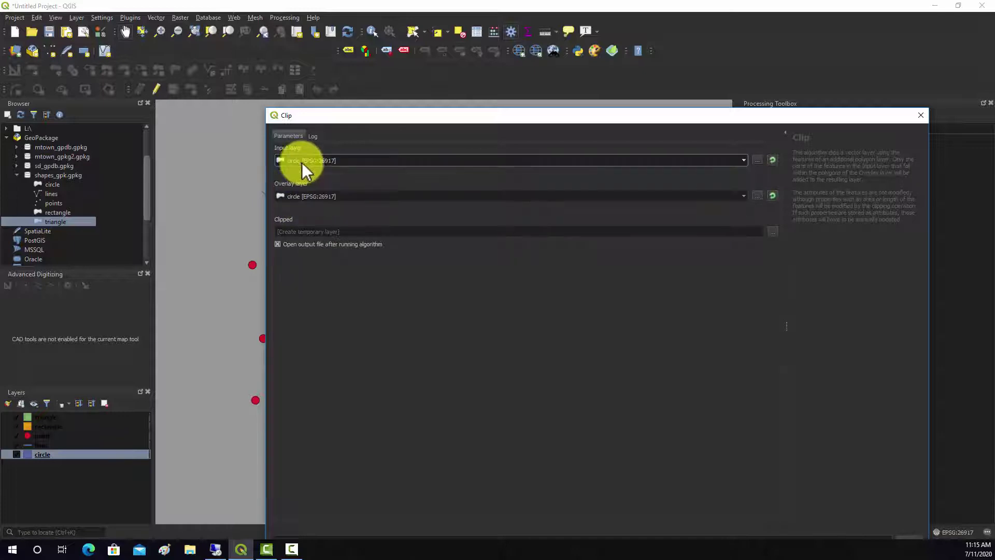
{"action": "left_click", "coordinate": [742, 195]}
{"action": "left_click", "coordinate": [305, 218]}
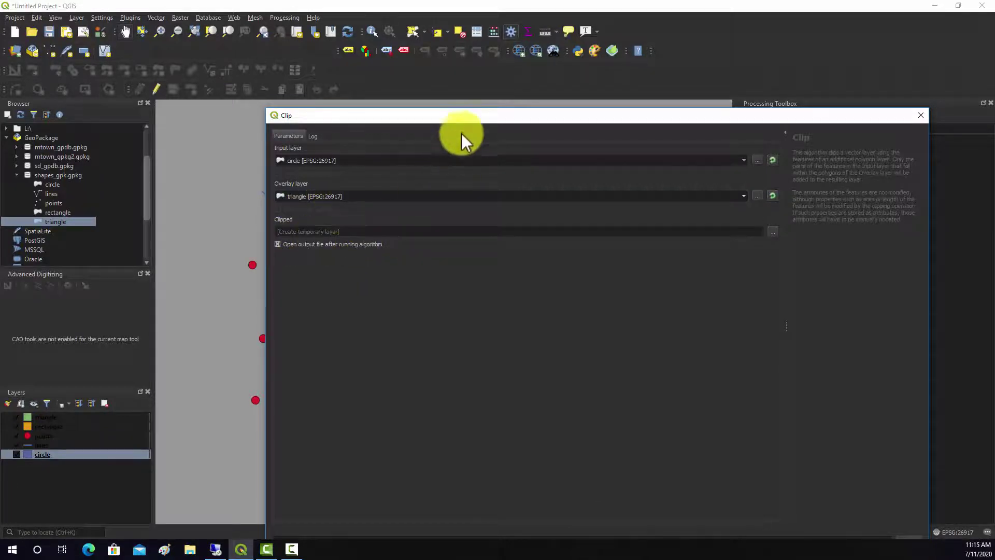
{"action": "left_click_drag", "start_coordinate": [454, 112], "coordinate": [411, 64]}
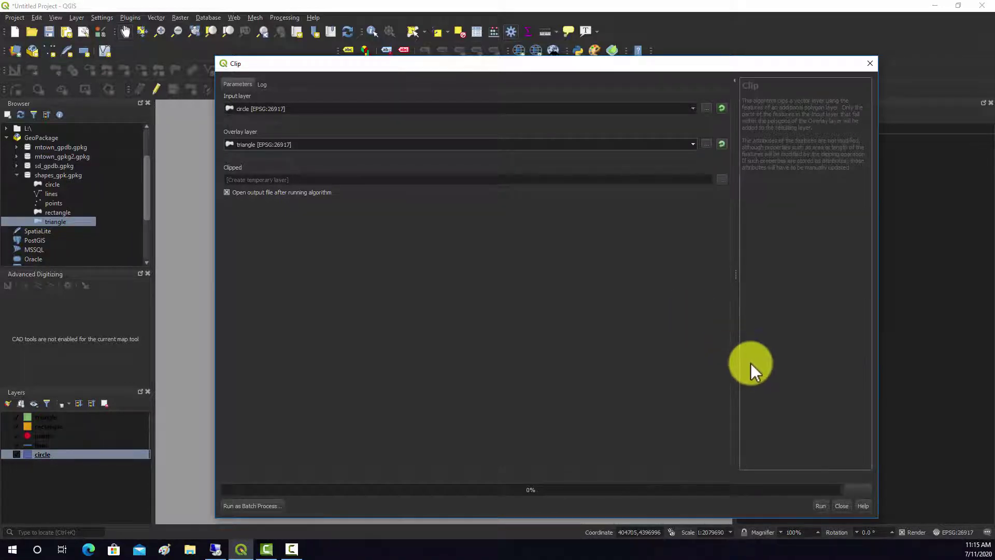
{"action": "left_click", "coordinate": [823, 502]}
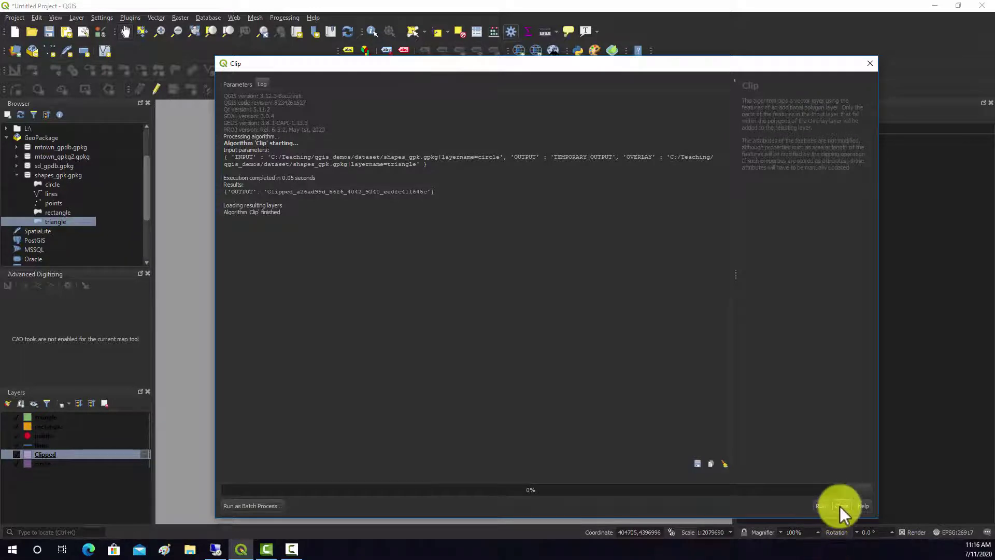
{"action": "left_click", "coordinate": [841, 506]}
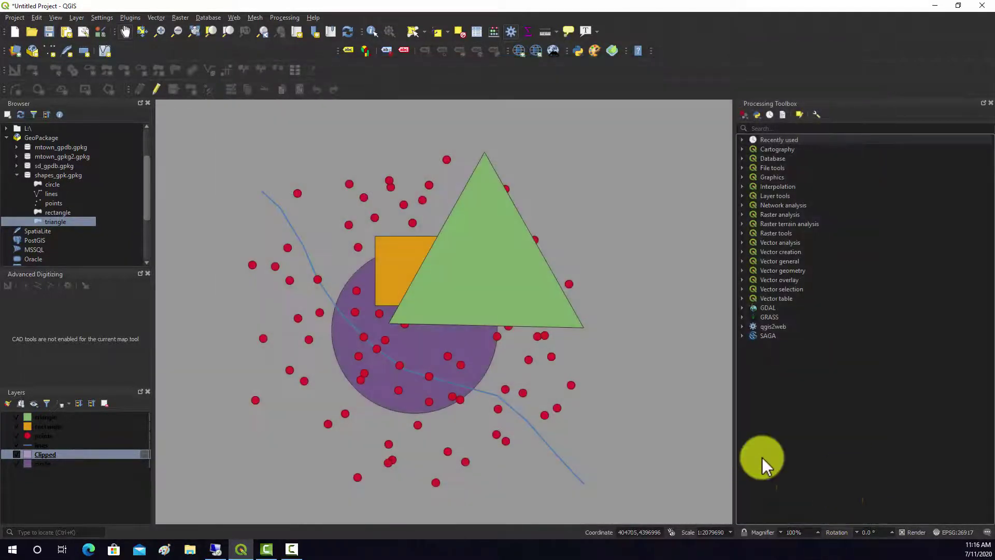
Hide the lines, points, rectangle and triangle layers, toggling triangle to compare with the clip
{"action": "left_click", "coordinate": [17, 445]}
{"action": "left_click", "coordinate": [17, 436]}
{"action": "left_click", "coordinate": [17, 426]}
{"action": "left_click", "coordinate": [16, 418]}
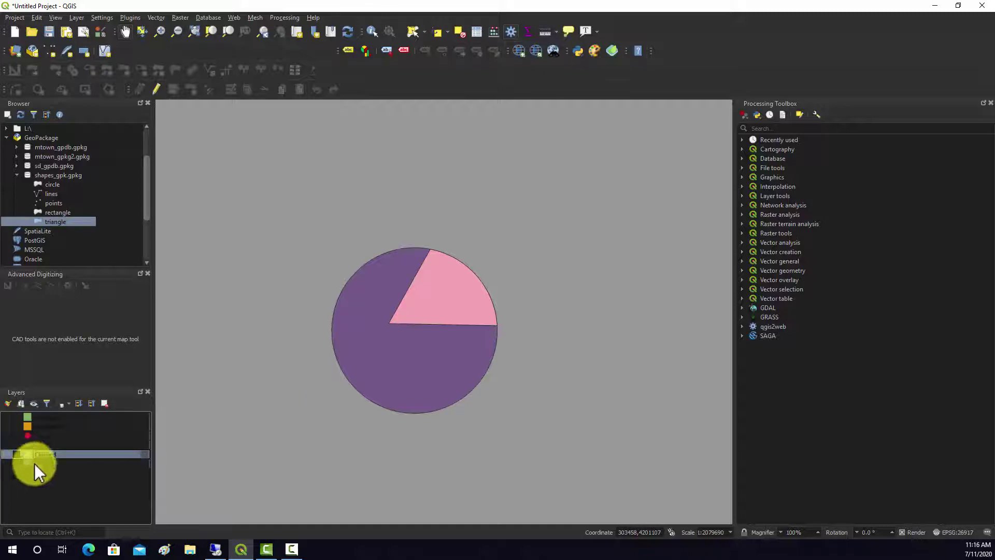
{"action": "left_click", "coordinate": [16, 417]}
{"action": "left_click", "coordinate": [16, 416]}
{"action": "left_click", "coordinate": [16, 417]}
{"action": "left_click", "coordinate": [16, 416]}
{"action": "left_click", "coordinate": [16, 417]}
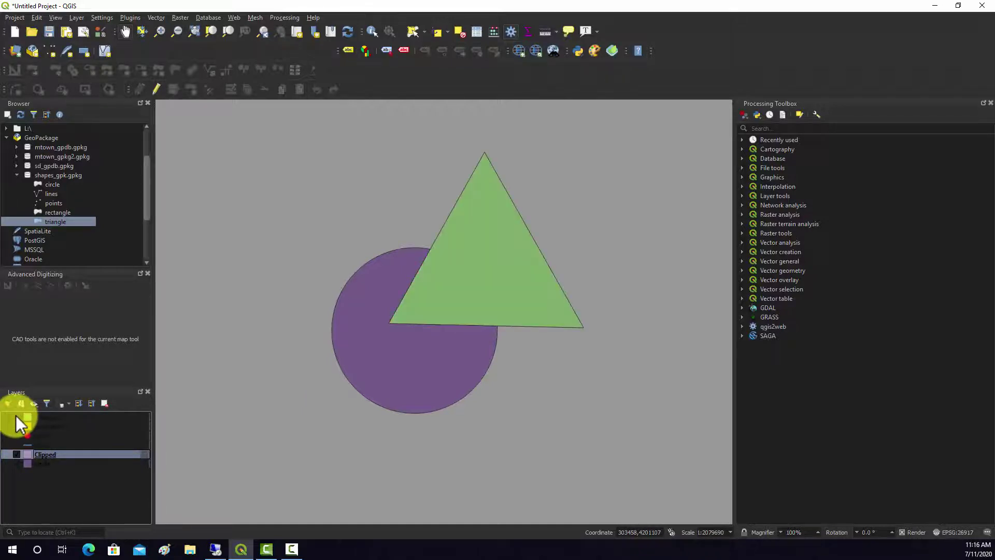
{"action": "left_click", "coordinate": [16, 416]}
Check the Clipped layer's one-feature attribute table, then remove the Clipped layer
{"action": "right_click", "coordinate": [48, 454]}
{"action": "left_click", "coordinate": [94, 358]}
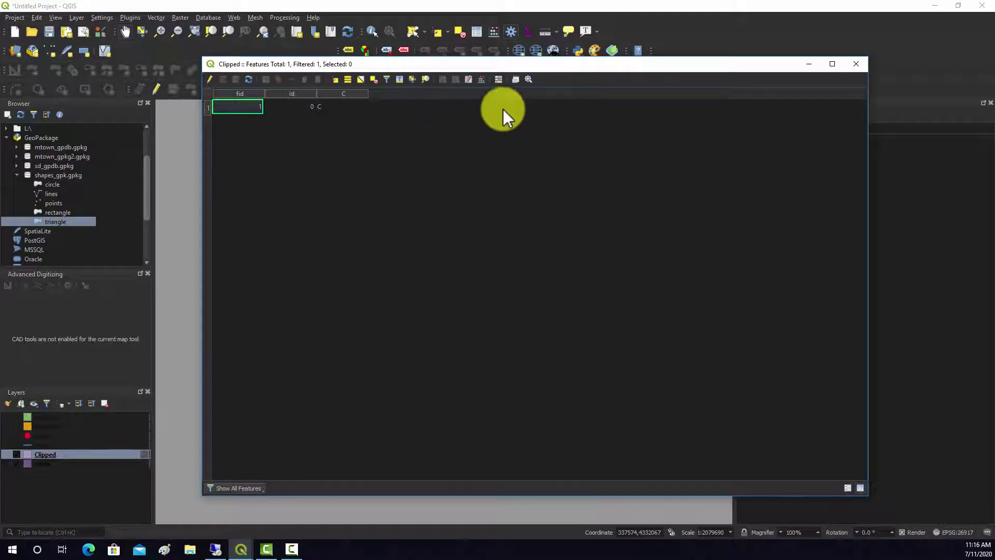
{"action": "left_click", "coordinate": [855, 64]}
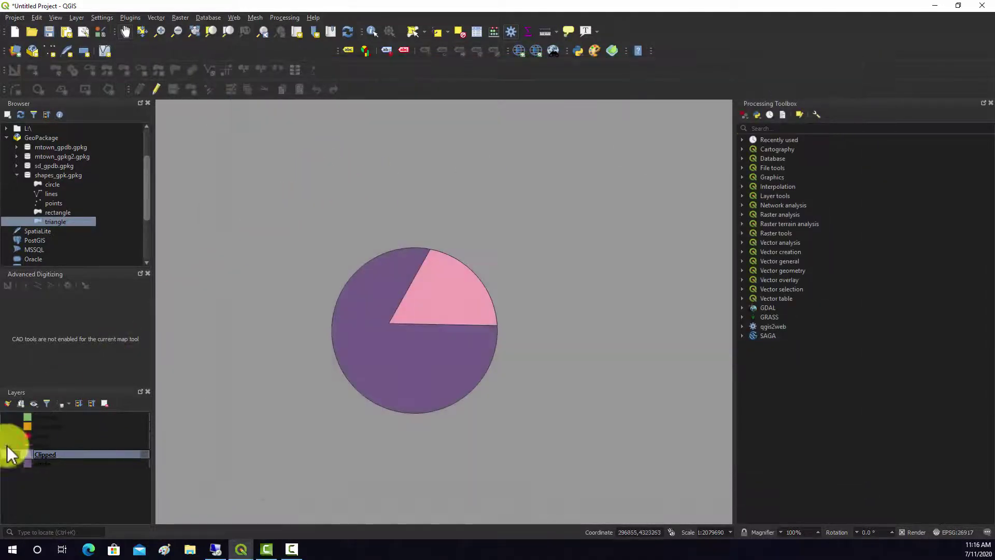
{"action": "right_click", "coordinate": [42, 454]}
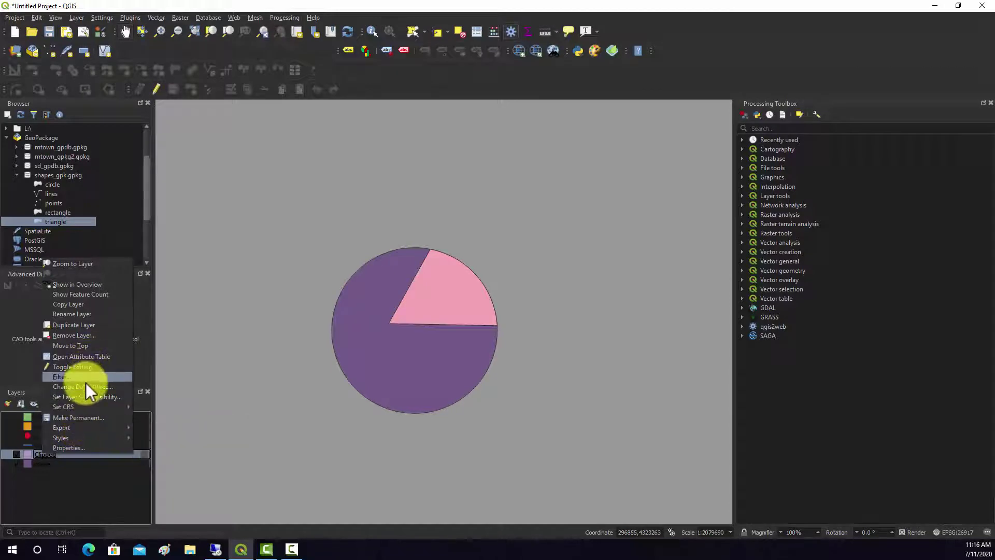
{"action": "left_click", "coordinate": [89, 336]}
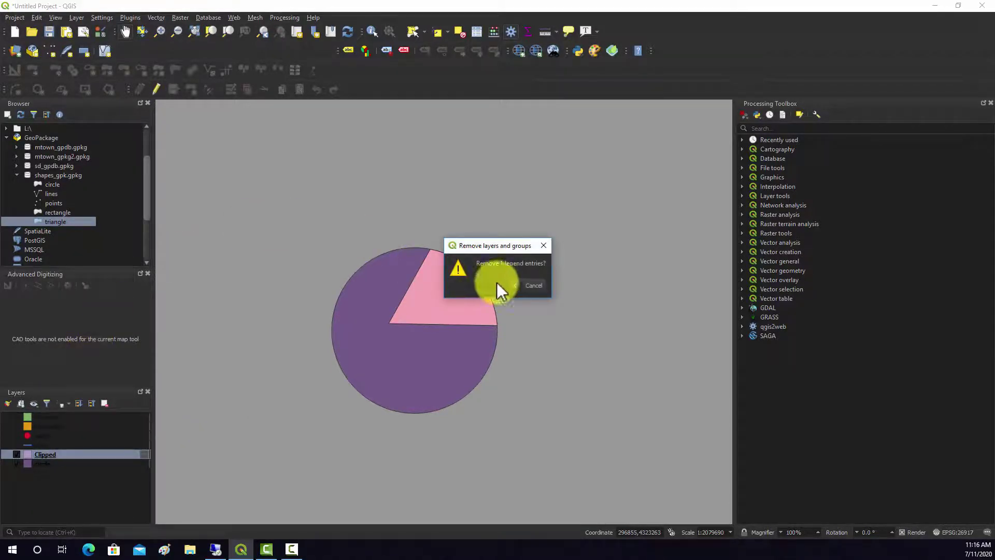
{"action": "left_click", "coordinate": [509, 285]}
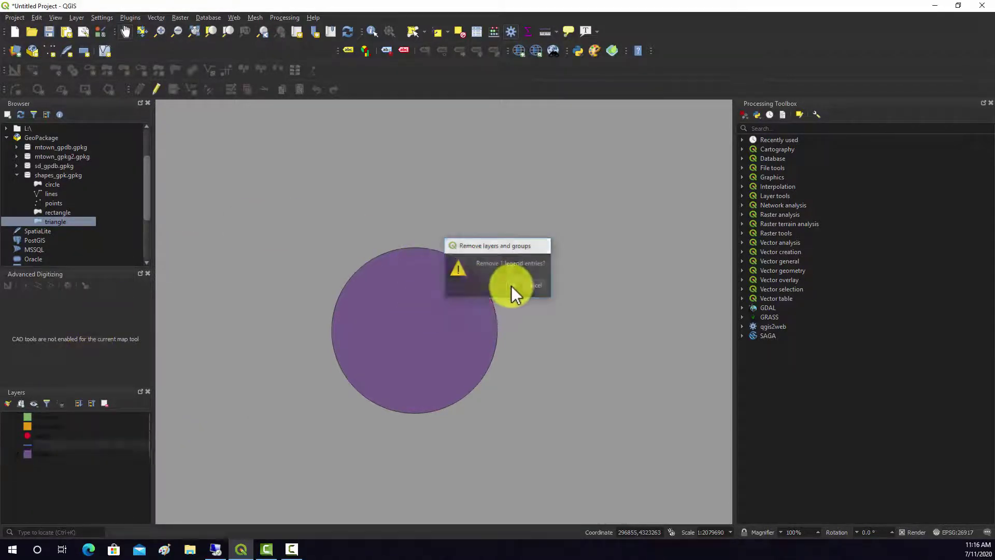
Intersect the circle layer with the triangle overlay into a temporary Intersection layer
{"action": "left_click", "coordinate": [155, 17]}
{"action": "mouse_move", "coordinate": [157, 27]}
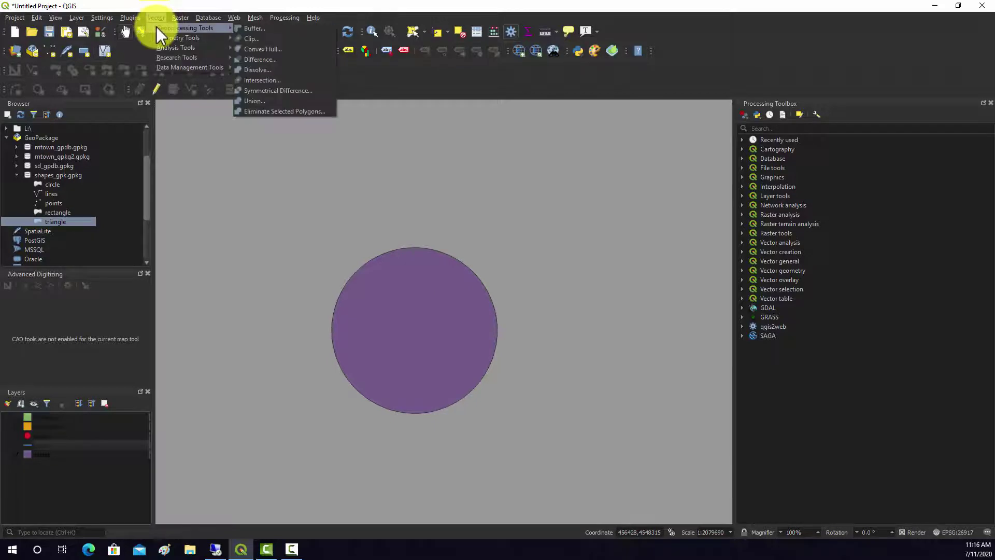
{"action": "left_click", "coordinate": [266, 71]}
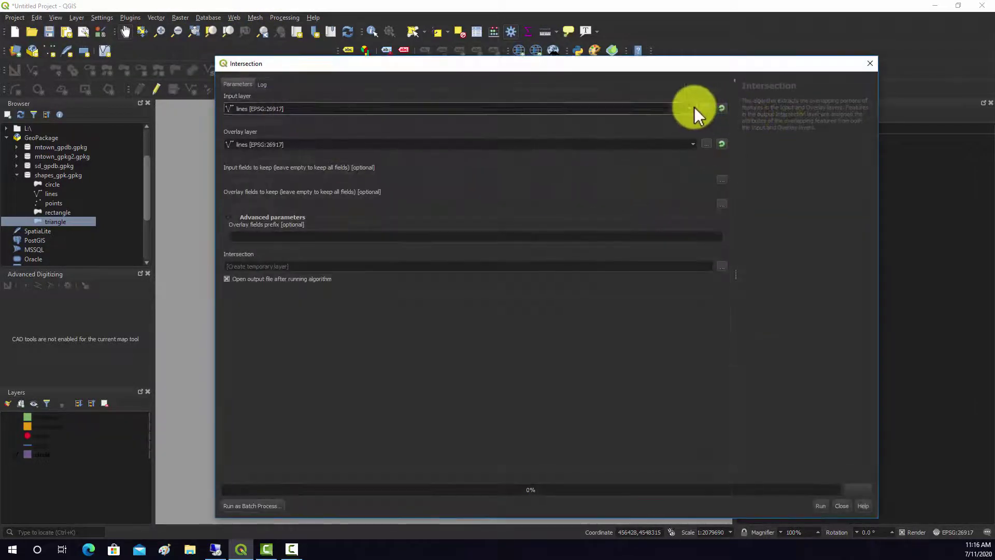
{"action": "left_click", "coordinate": [694, 106]}
{"action": "left_click", "coordinate": [266, 102]}
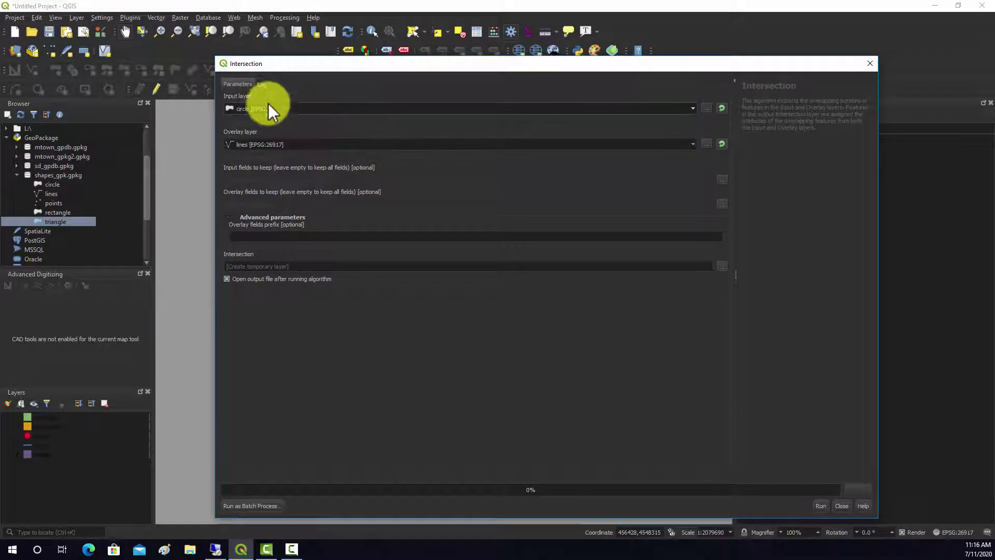
{"action": "left_click", "coordinate": [693, 144]}
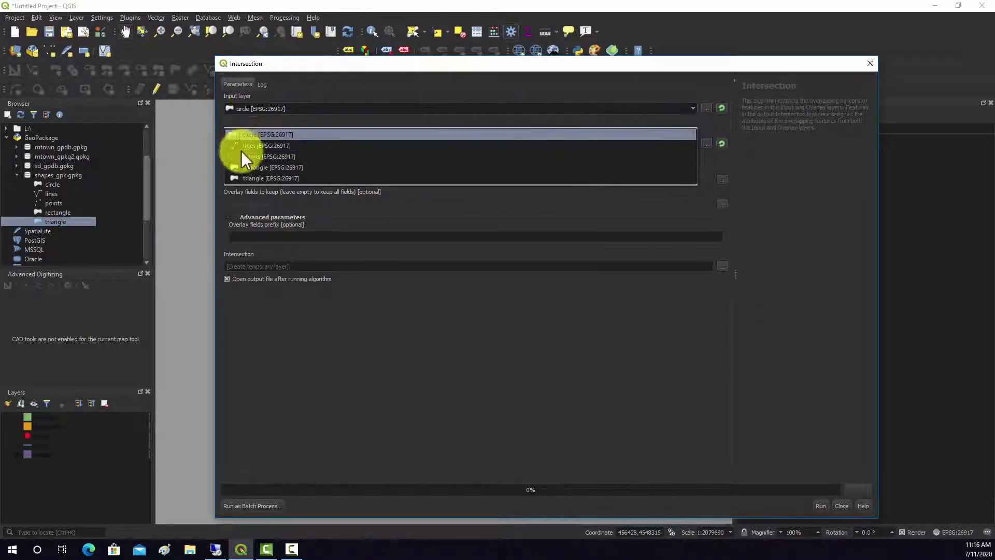
{"action": "left_click", "coordinate": [258, 178]}
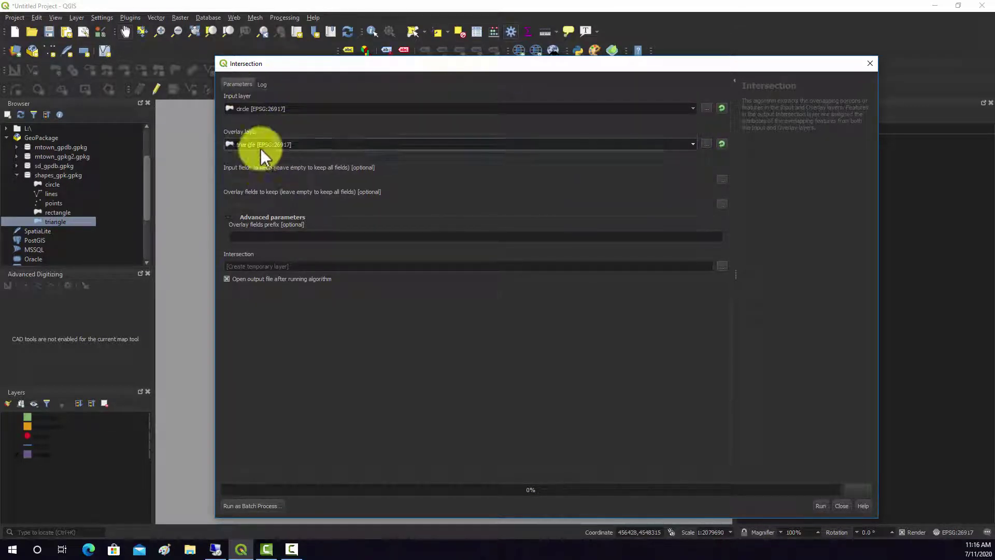
{"action": "left_click", "coordinate": [819, 505]}
{"action": "left_click", "coordinate": [843, 505]}
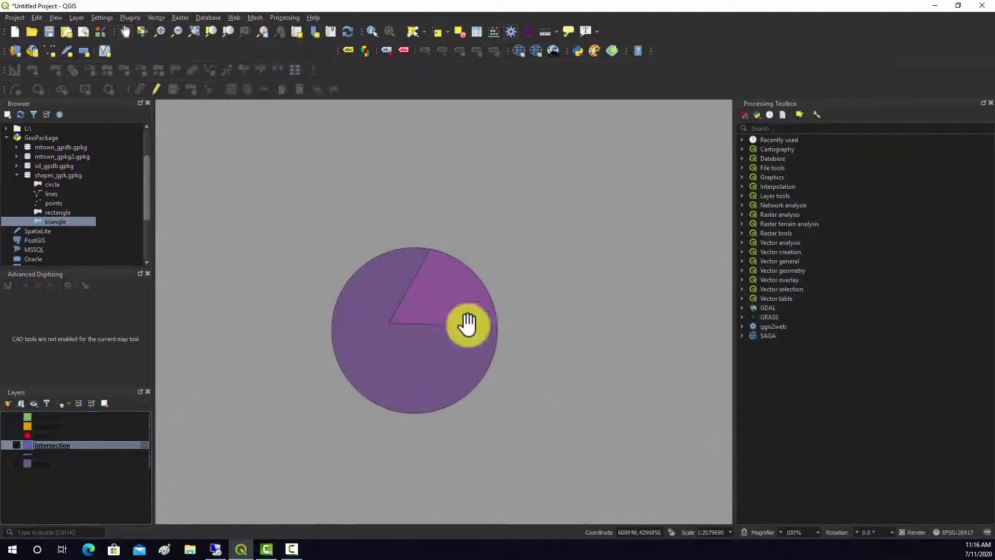
Inspect the Intersection layer's one-row attribute table, then remove the layer
{"action": "right_click", "coordinate": [53, 446]}
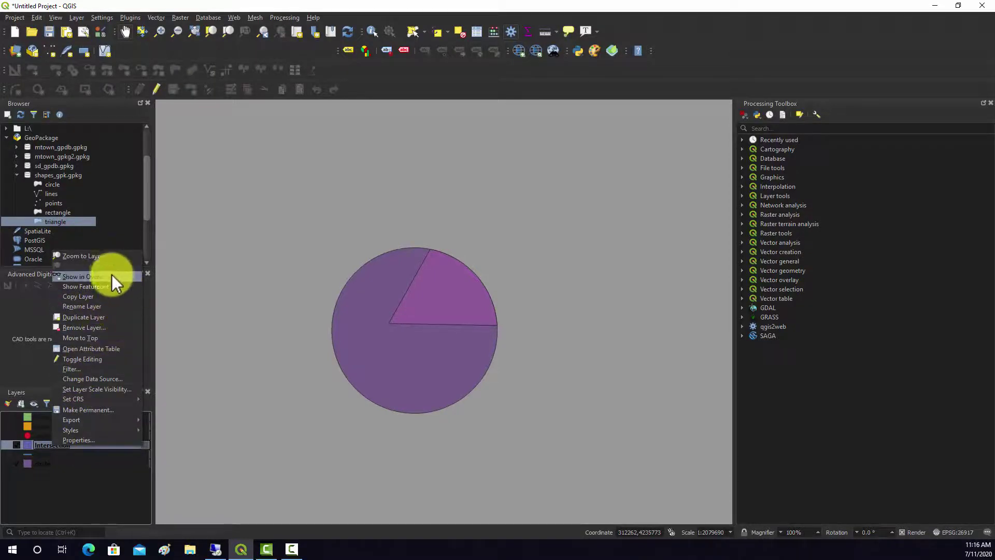
{"action": "left_click", "coordinate": [88, 350]}
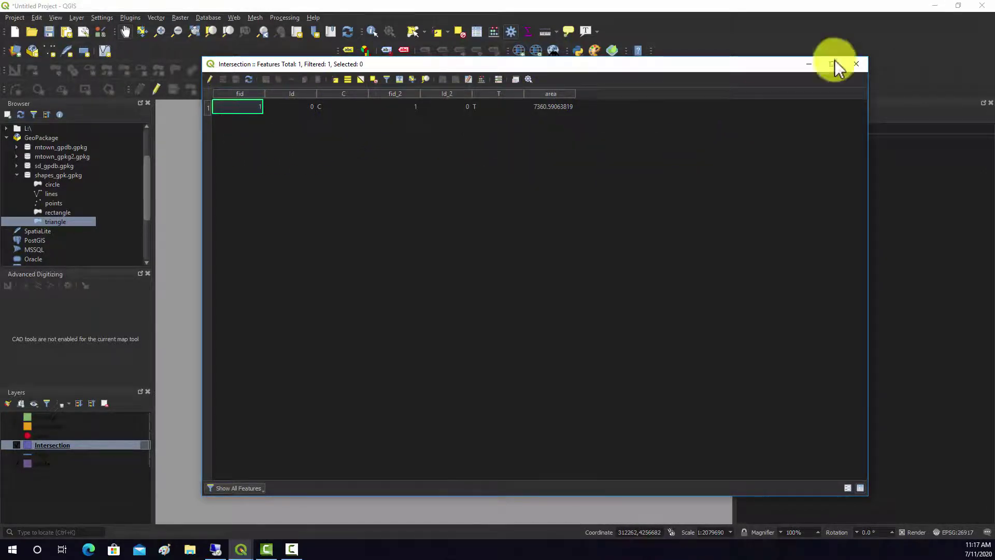
{"action": "left_click", "coordinate": [856, 65]}
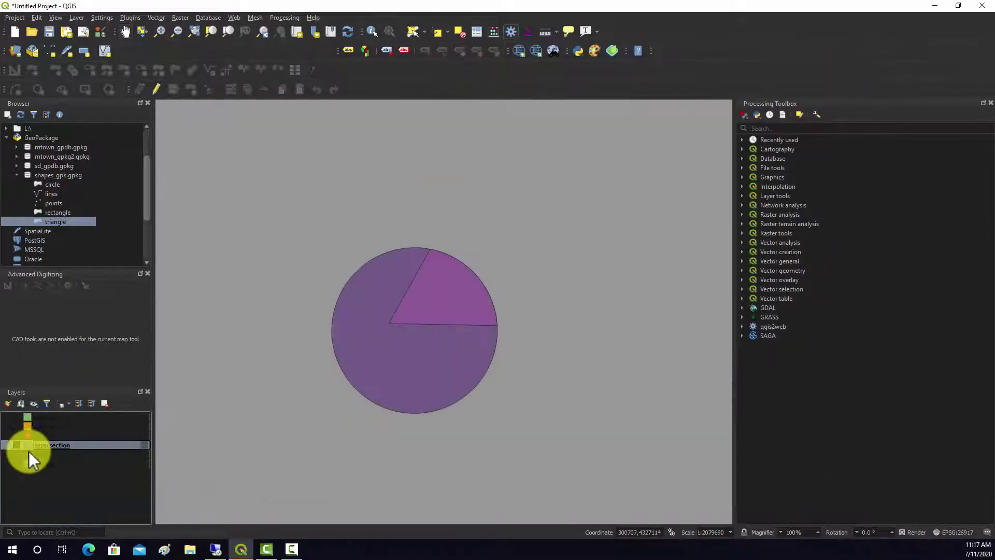
{"action": "right_click", "coordinate": [47, 445]}
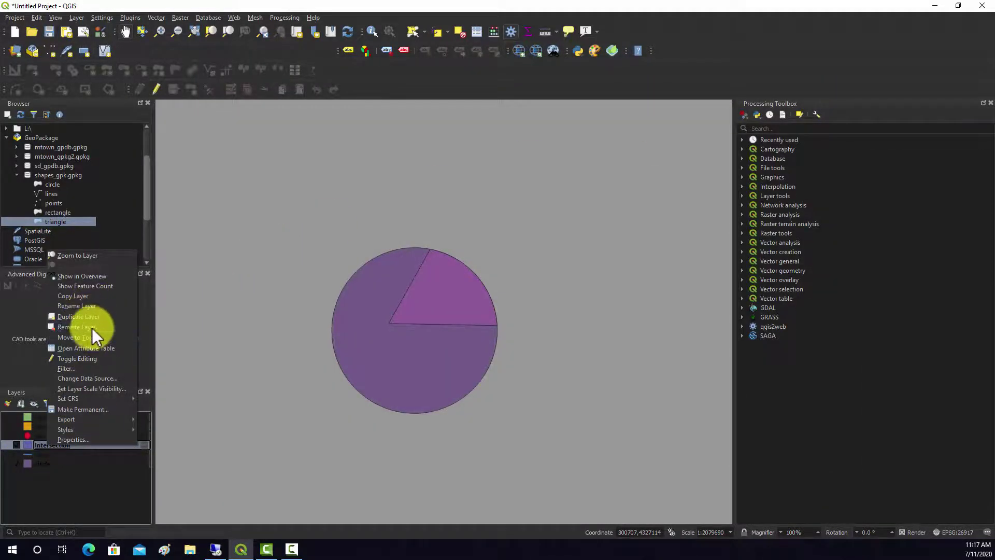
{"action": "left_click", "coordinate": [77, 327]}
{"action": "left_click", "coordinate": [508, 289]}
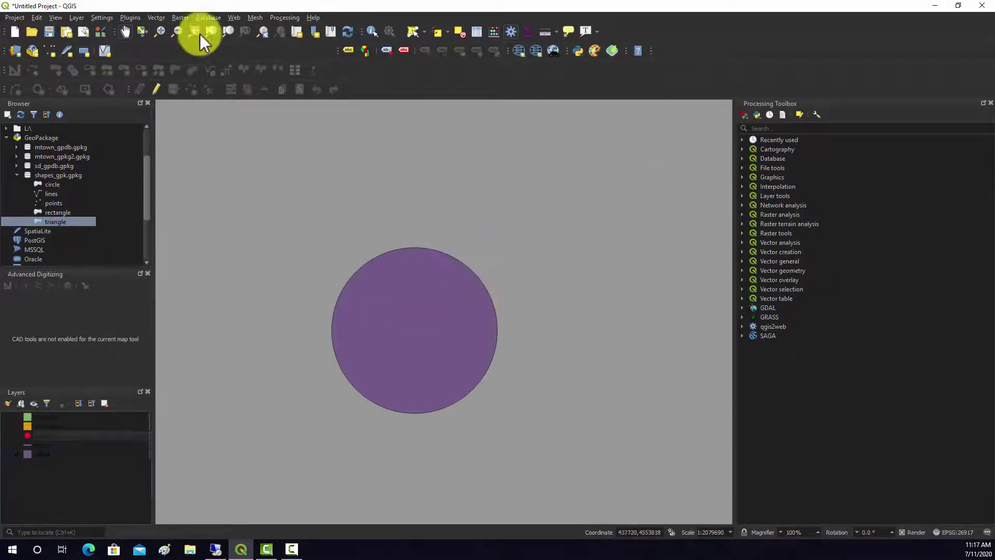
Run Union with triangle as the input layer, adding a temporary Union layer
{"action": "left_click", "coordinate": [160, 17]}
{"action": "mouse_move", "coordinate": [192, 28]}
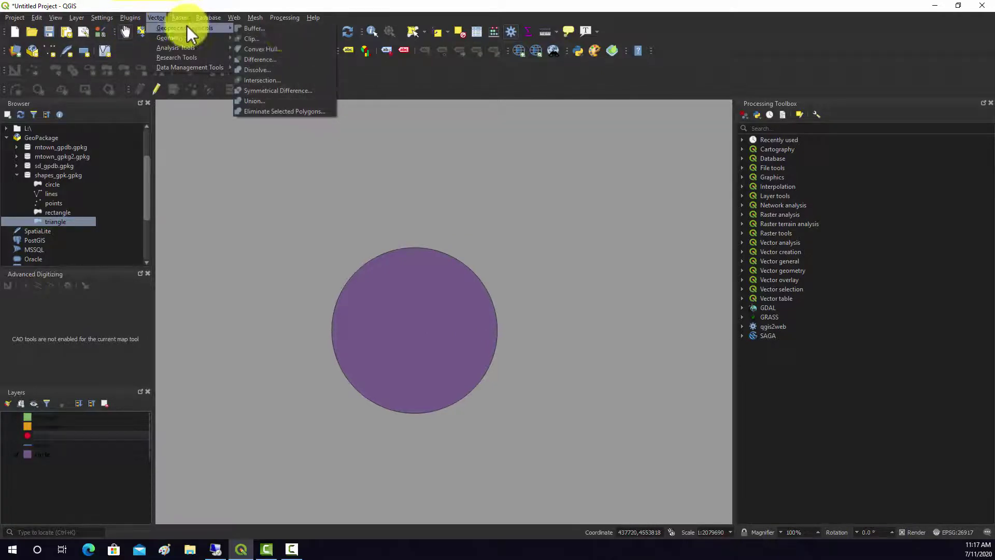
{"action": "left_click", "coordinate": [281, 101]}
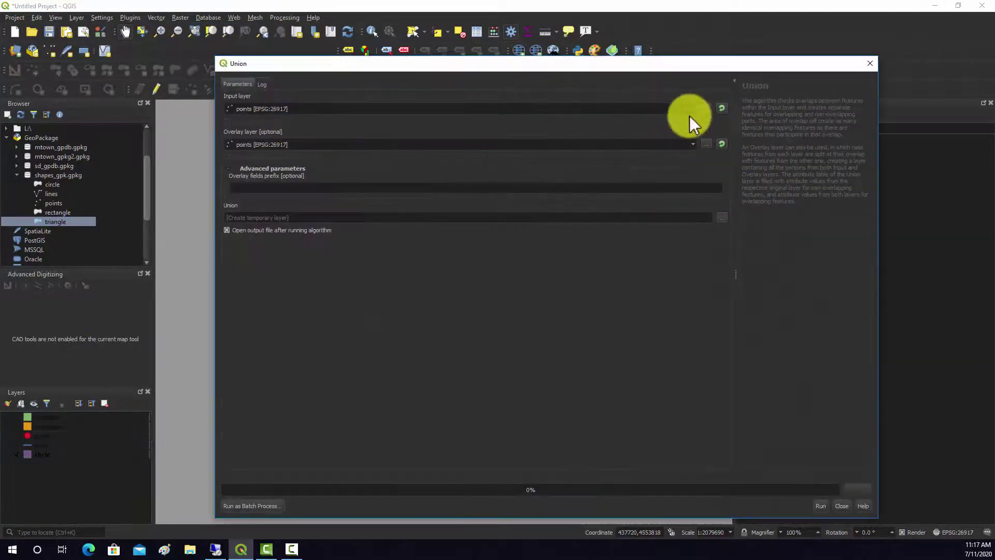
{"action": "left_click", "coordinate": [690, 115]}
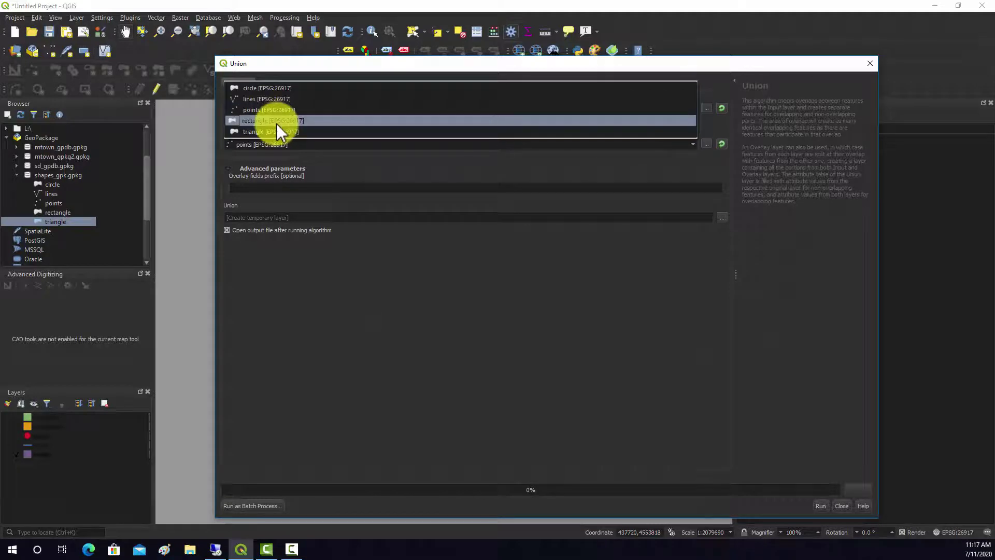
{"action": "left_click", "coordinate": [278, 131]}
{"action": "left_click", "coordinate": [693, 115]}
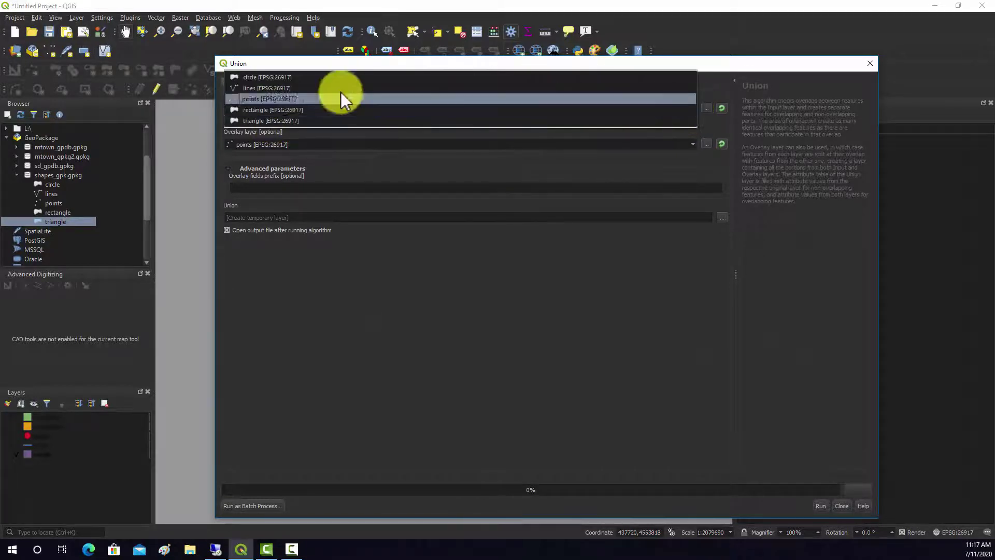
{"action": "left_click", "coordinate": [298, 121]}
{"action": "left_click", "coordinate": [821, 505]}
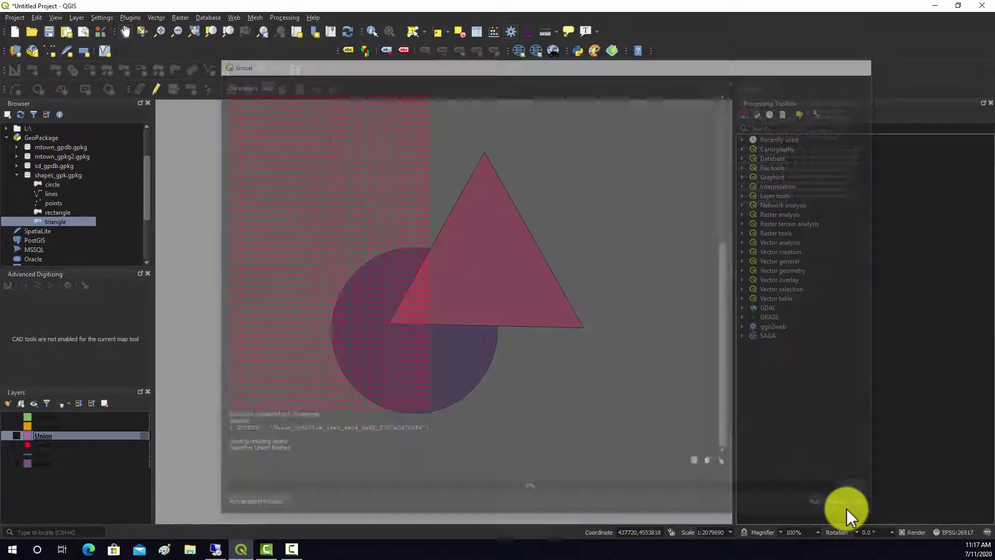
{"action": "left_click", "coordinate": [842, 506]}
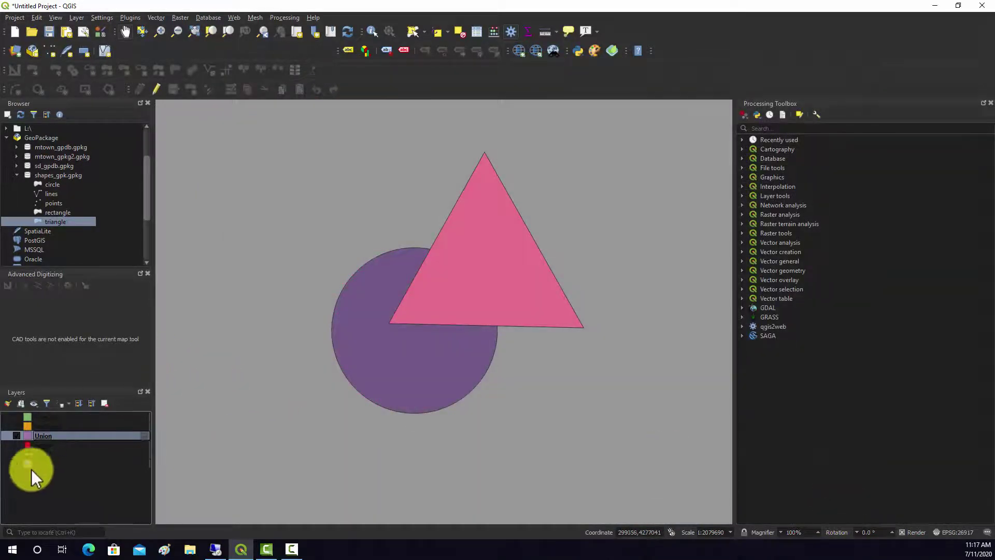
Hide the circle and Union layers after a glance at Union's properties, then reopen the Vector menu
{"action": "left_click", "coordinate": [18, 462]}
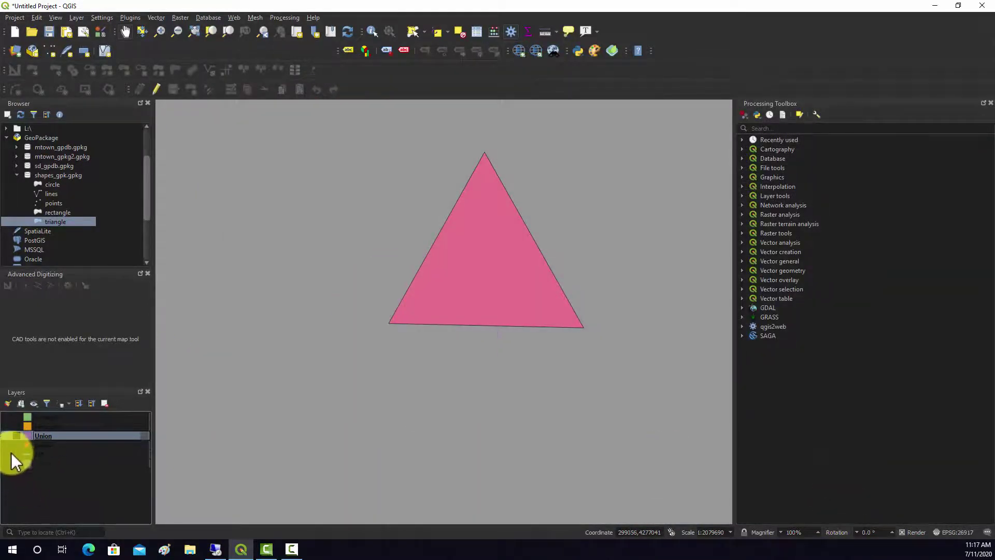
{"action": "left_click", "coordinate": [17, 462]}
{"action": "left_click", "coordinate": [16, 462]}
{"action": "double_click", "coordinate": [17, 436]}
{"action": "left_click", "coordinate": [707, 83]}
{"action": "left_click", "coordinate": [16, 436]}
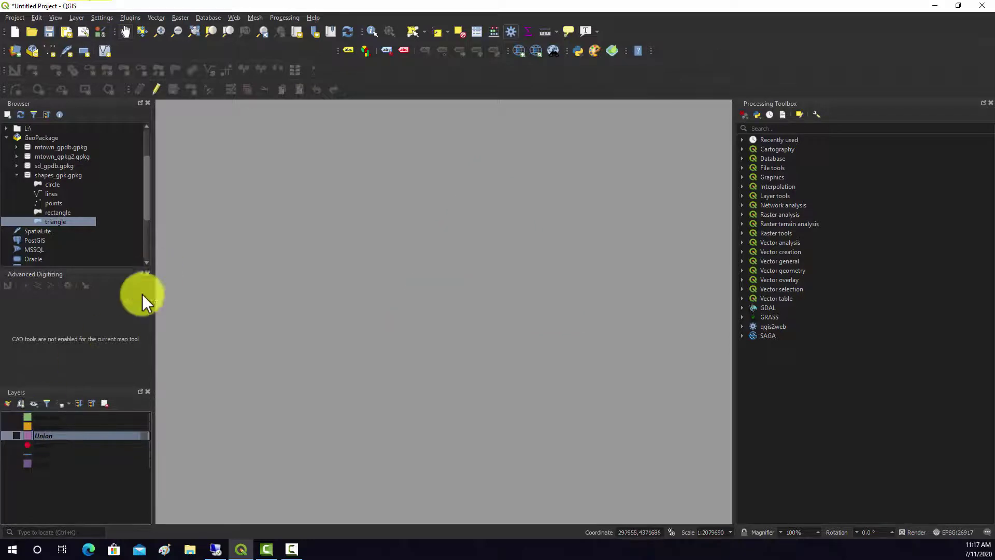
{"action": "left_click", "coordinate": [156, 18]}
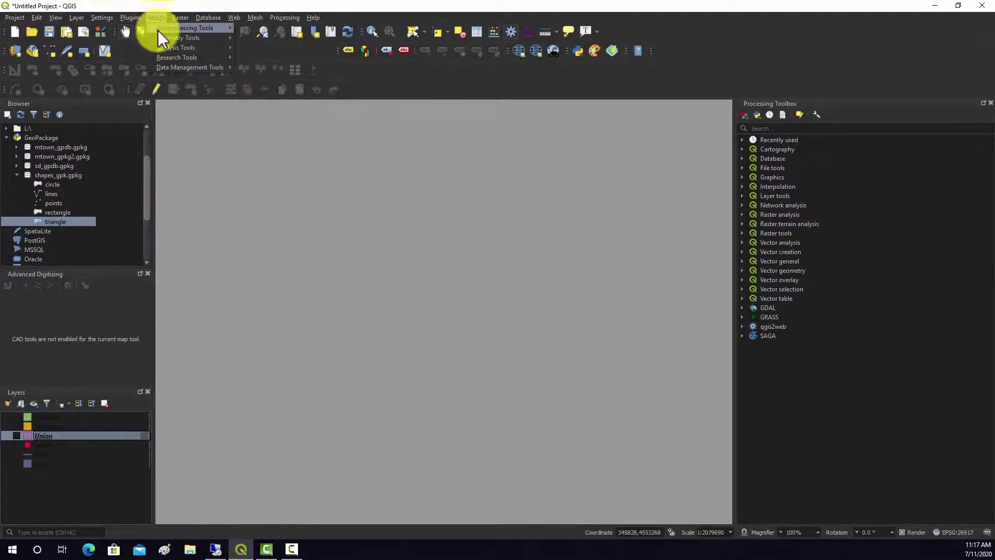
Run Union with rectangle as input layer and triangle as overlay layer
{"action": "mouse_move", "coordinate": [160, 30]}
{"action": "left_click", "coordinate": [276, 102]}
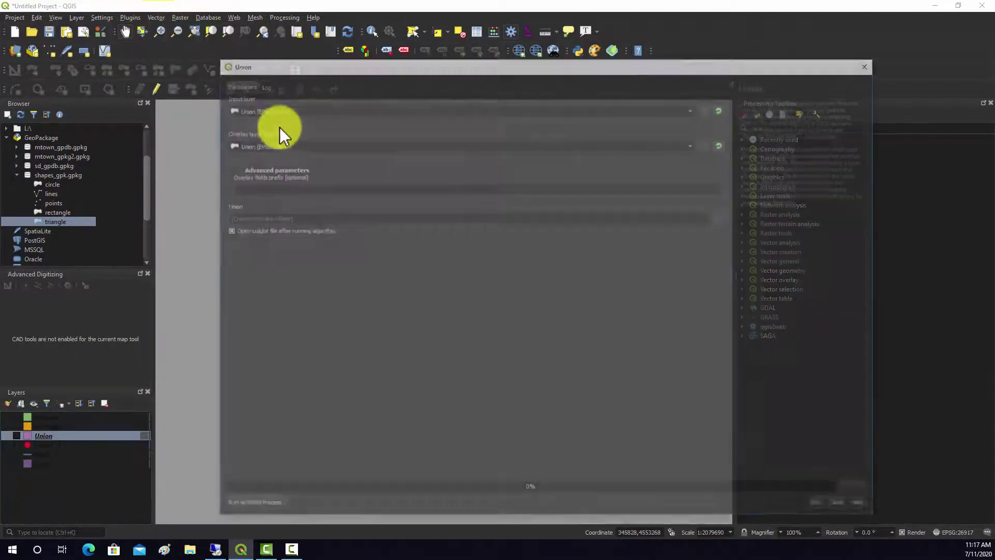
{"action": "left_click", "coordinate": [484, 108]}
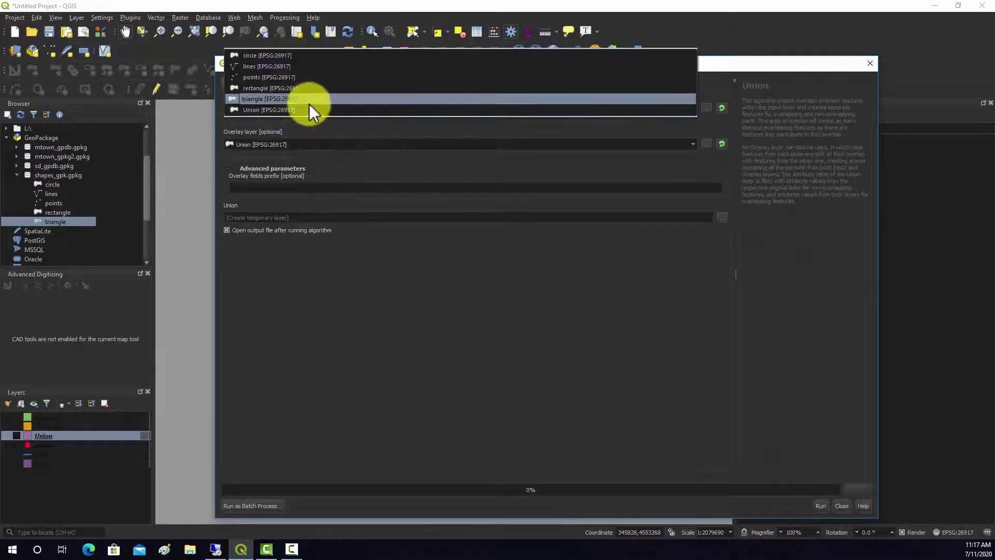
{"action": "left_click", "coordinate": [256, 88]}
{"action": "left_click", "coordinate": [297, 143]}
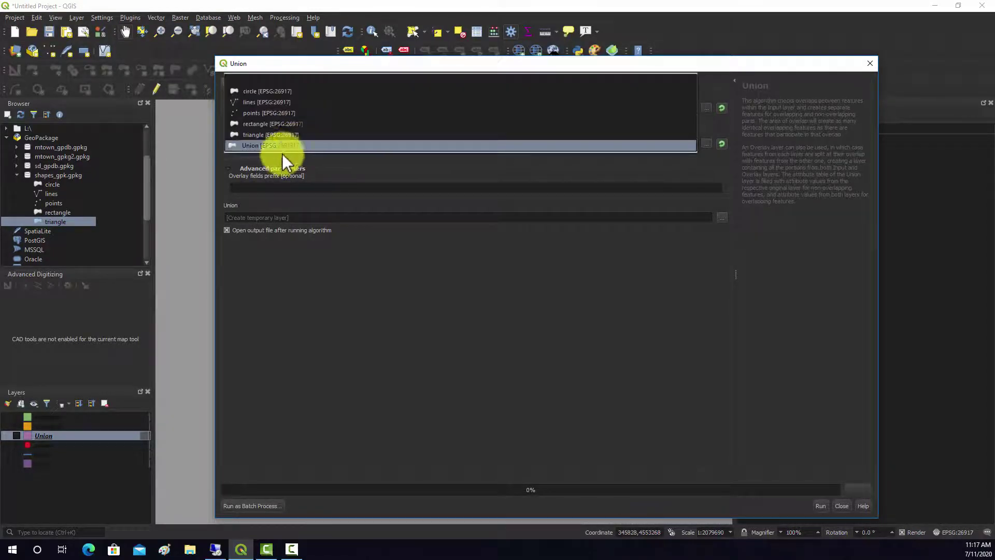
{"action": "left_click", "coordinate": [259, 133]}
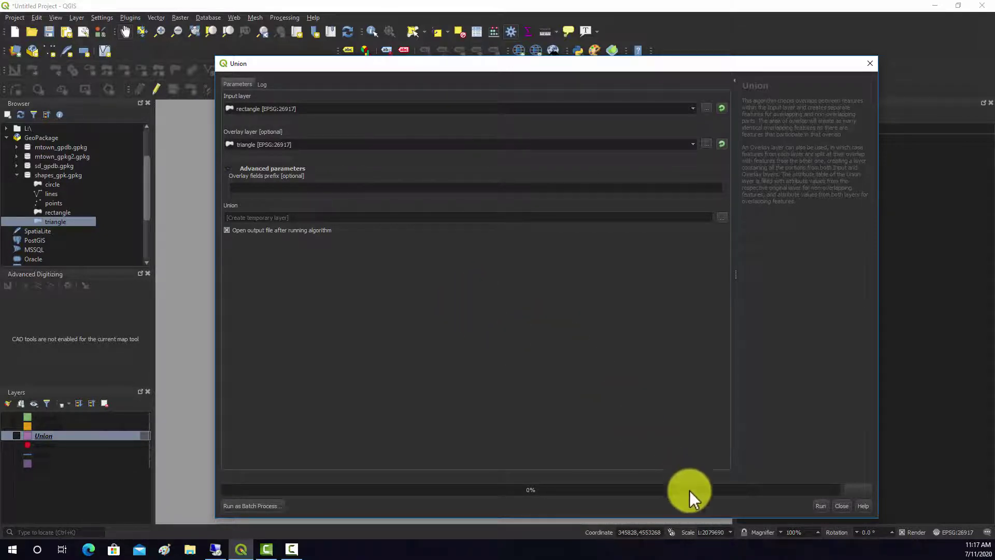
{"action": "left_click", "coordinate": [819, 509]}
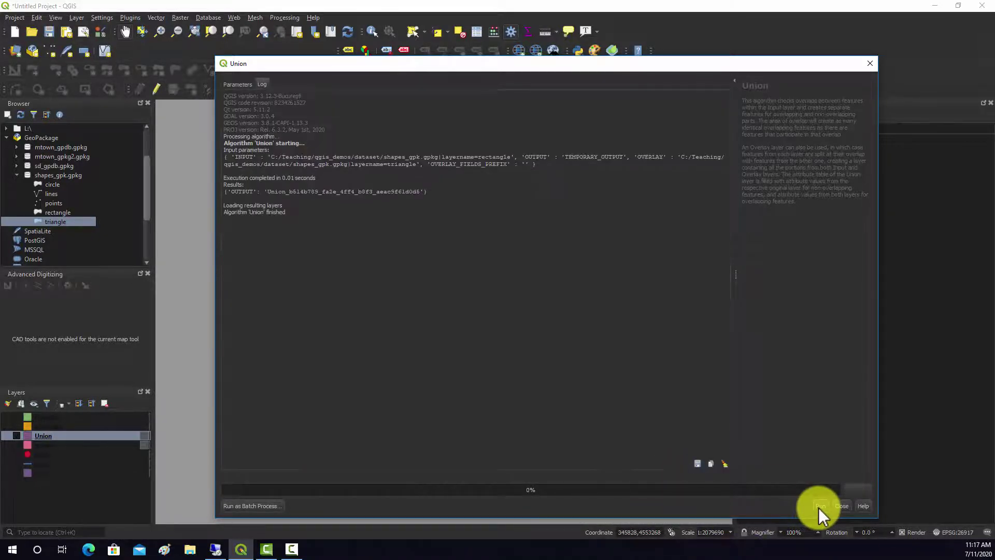
Switch to single-click selection and pick the rectangle piece, the overlap, then the triangle part
{"action": "left_click", "coordinate": [843, 506]}
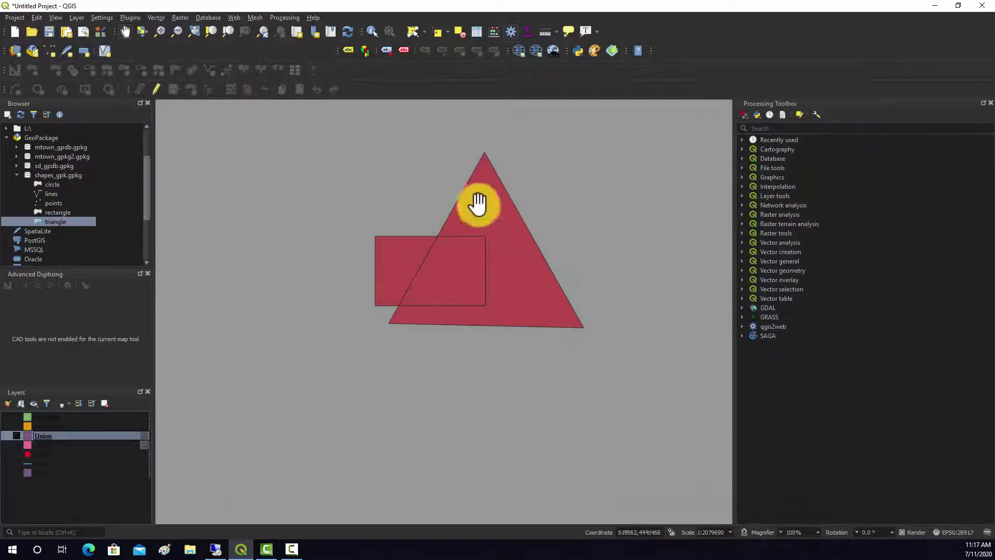
{"action": "scroll", "coordinate": [539, 270], "scroll_direction": "up", "scroll_amount": 1}
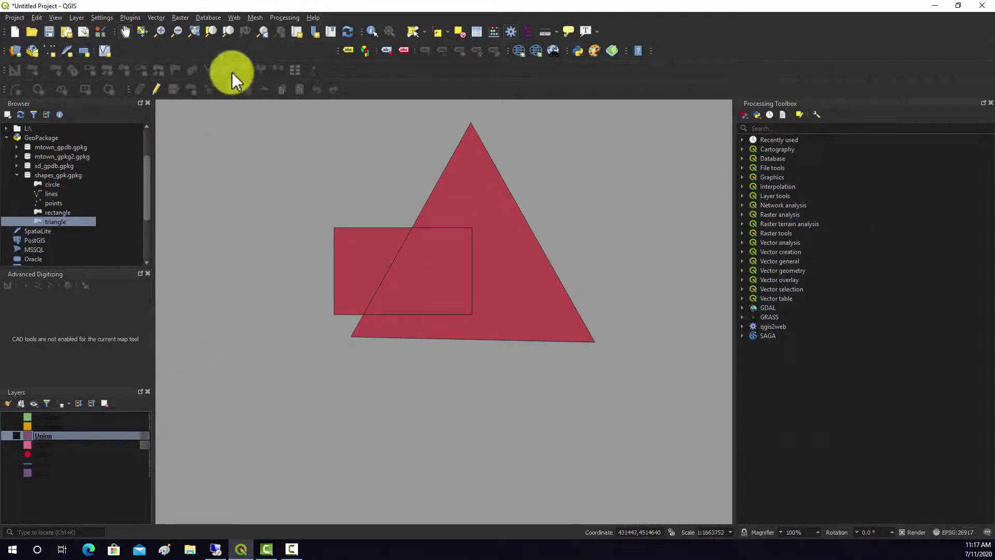
{"action": "left_click", "coordinate": [440, 35]}
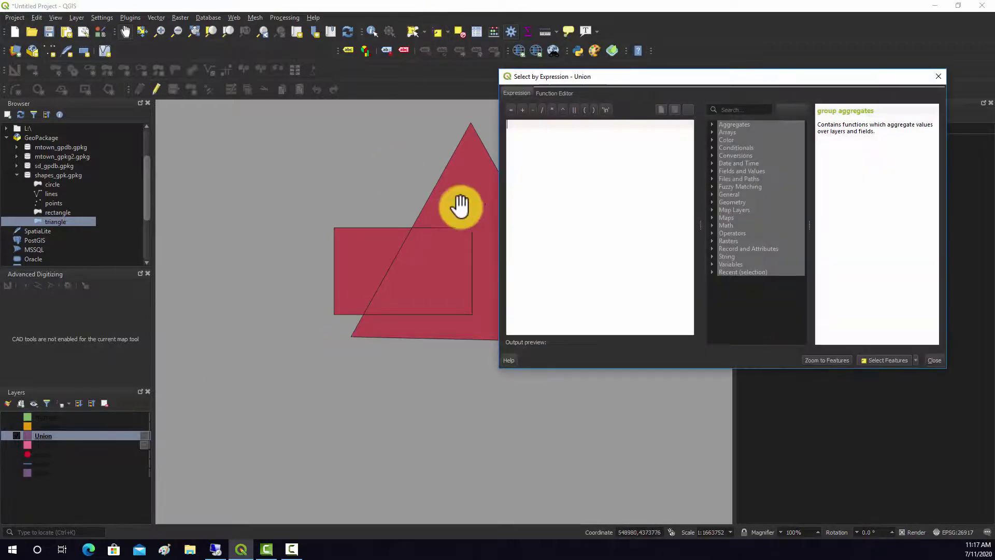
{"action": "left_click", "coordinate": [932, 75]}
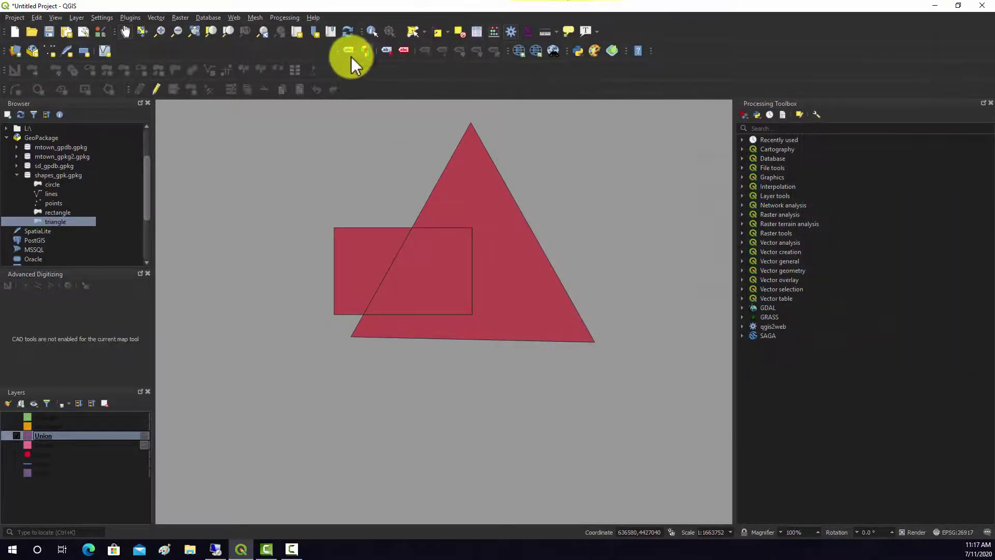
{"action": "left_click", "coordinate": [425, 35]}
{"action": "left_click", "coordinate": [466, 45]}
{"action": "left_click", "coordinate": [358, 265]}
{"action": "left_click", "coordinate": [407, 284]}
{"action": "left_click", "coordinate": [478, 207]}
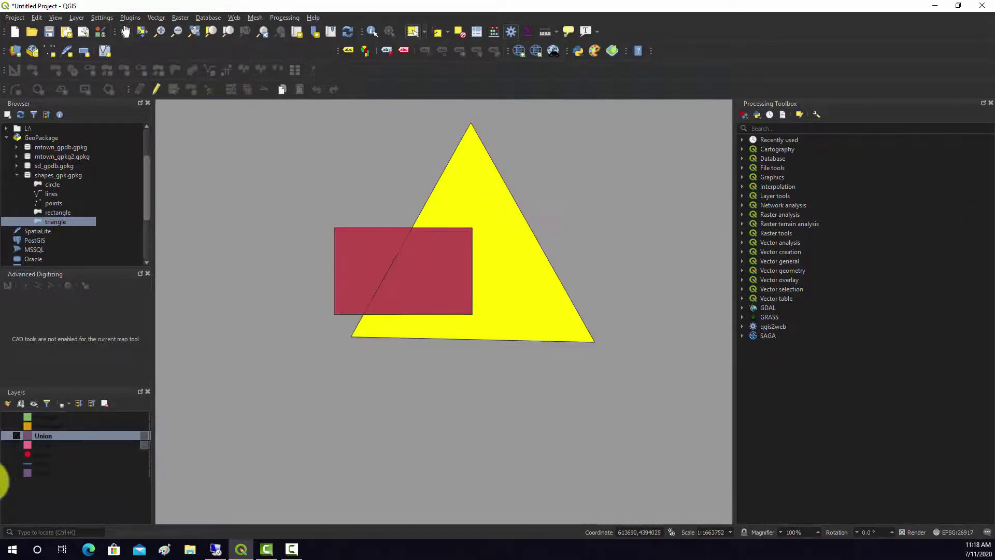
Highlight the Union attribute table's three features: overlap, triangle part and rectangle part
{"action": "right_click", "coordinate": [38, 435]}
{"action": "left_click", "coordinate": [70, 340]}
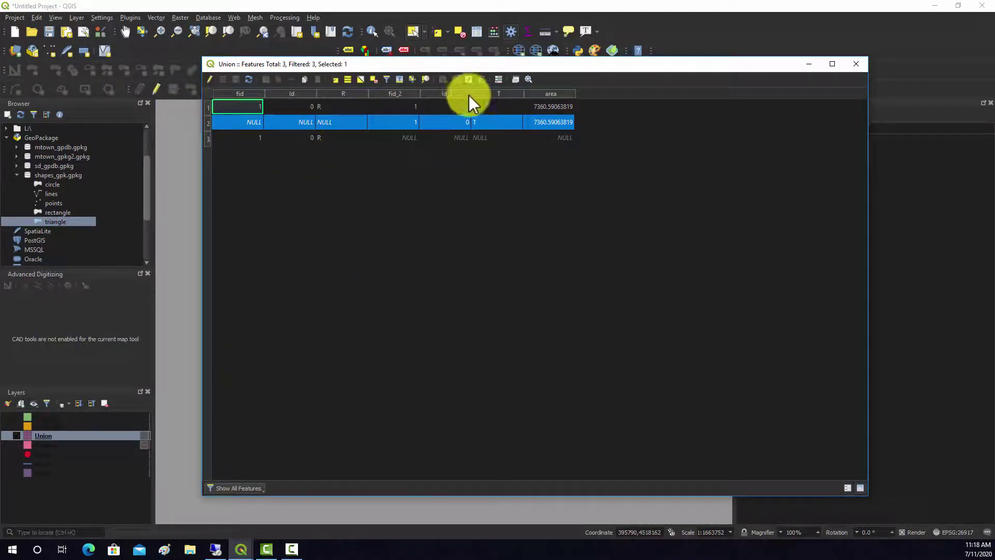
{"action": "left_click_drag", "start_coordinate": [413, 57], "coordinate": [518, 55]}
{"action": "left_click_drag", "start_coordinate": [201, 288], "coordinate": [386, 282]}
{"action": "left_click_drag", "start_coordinate": [456, 62], "coordinate": [689, 93]}
{"action": "left_click", "coordinate": [550, 100]}
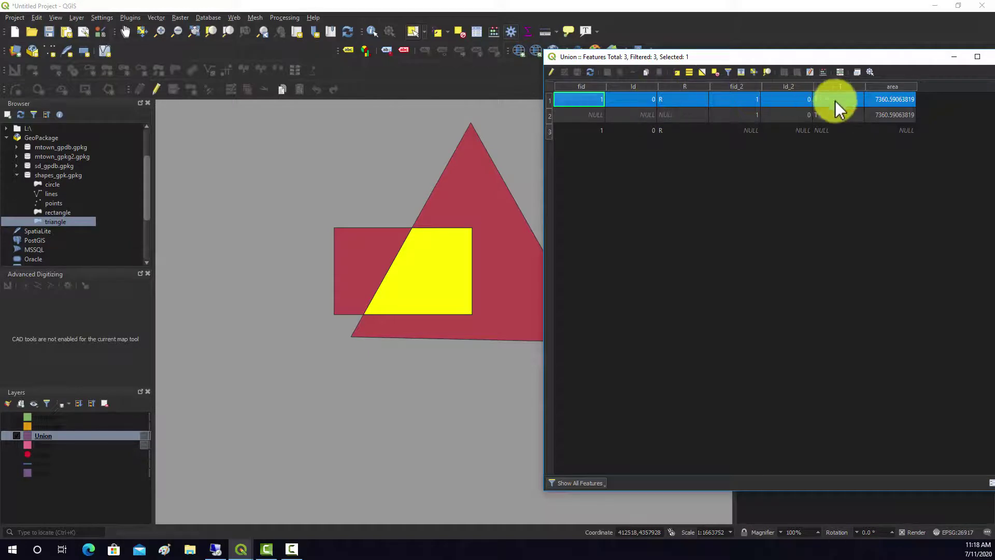
{"action": "left_click", "coordinate": [549, 116]}
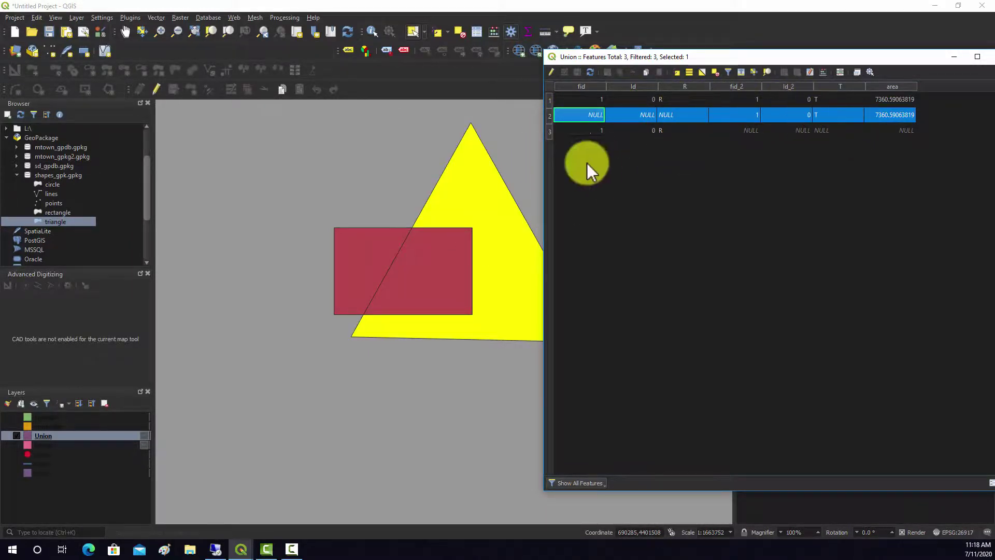
{"action": "left_click", "coordinate": [550, 132]}
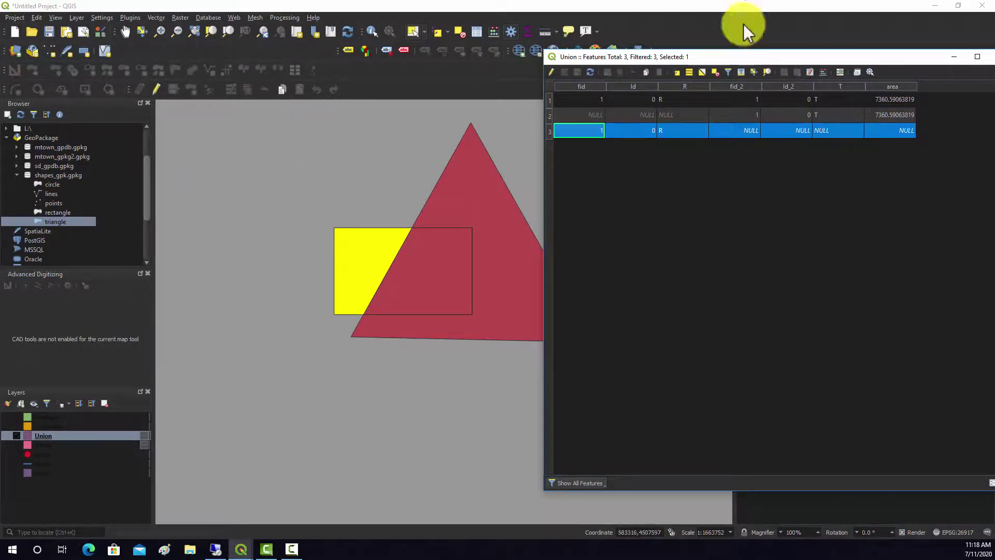
{"action": "left_click_drag", "start_coordinate": [944, 55], "coordinate": [737, 61]}
{"action": "left_click", "coordinate": [817, 62]}
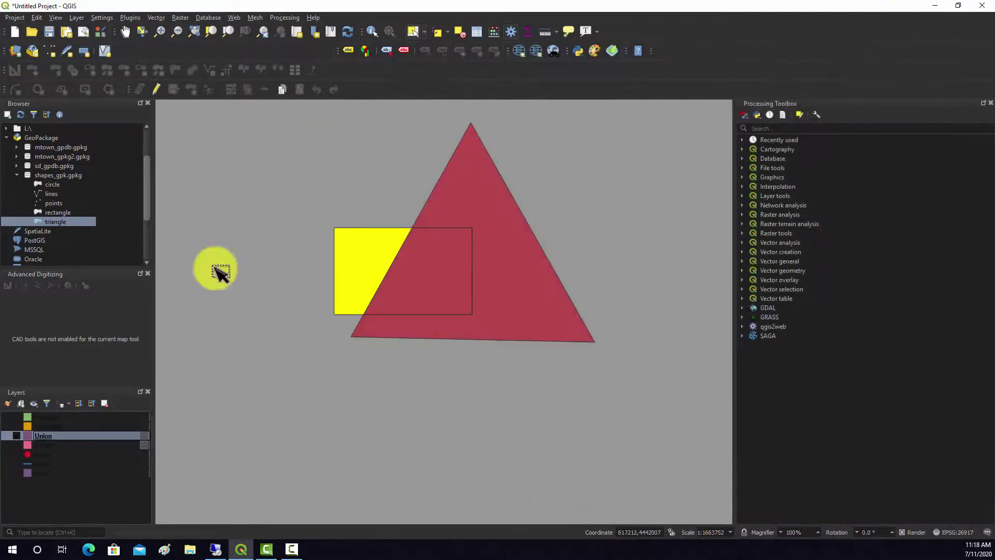
Remove the Union layer from the project
{"action": "right_click", "coordinate": [50, 434]}
{"action": "left_click", "coordinate": [126, 322]}
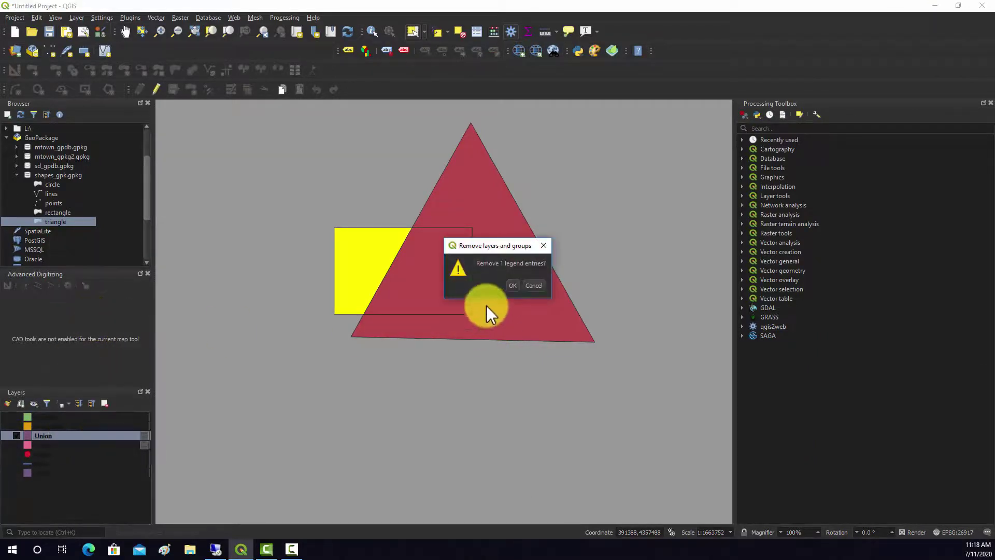
{"action": "left_click", "coordinate": [512, 288]}
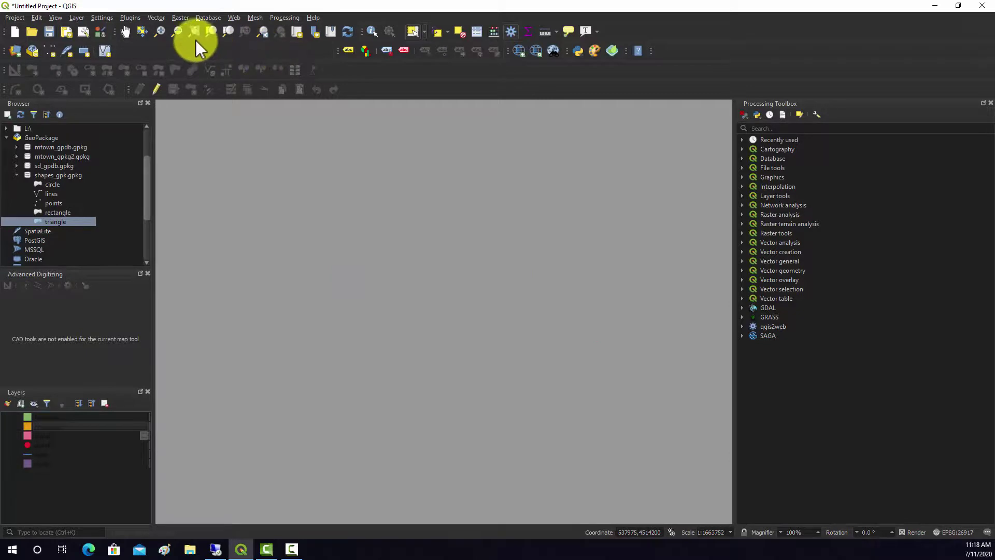
Run Symmetrical Difference with triangle as input layer and circle as overlay layer
{"action": "left_click", "coordinate": [156, 18]}
{"action": "mouse_move", "coordinate": [165, 29]}
{"action": "left_click", "coordinate": [282, 92]}
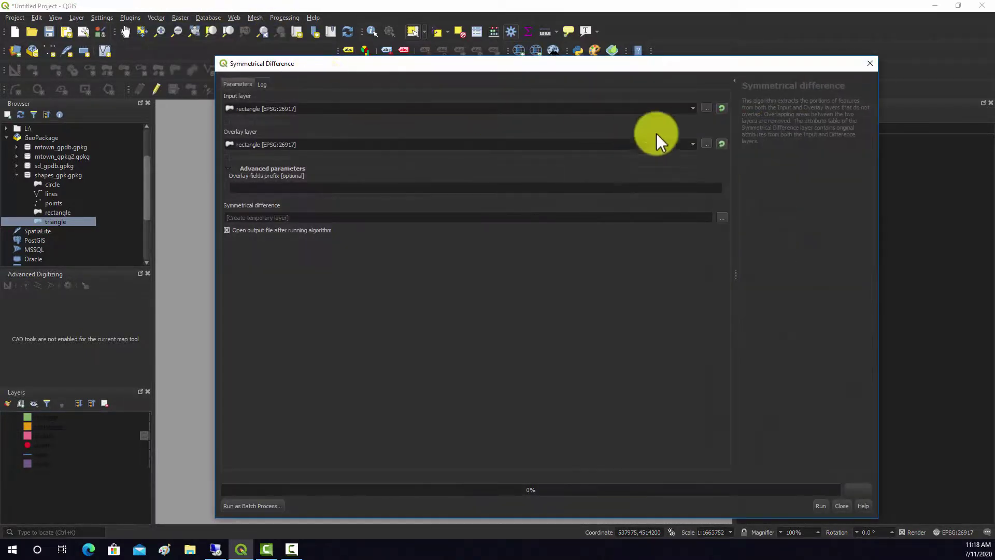
{"action": "left_click", "coordinate": [697, 110]}
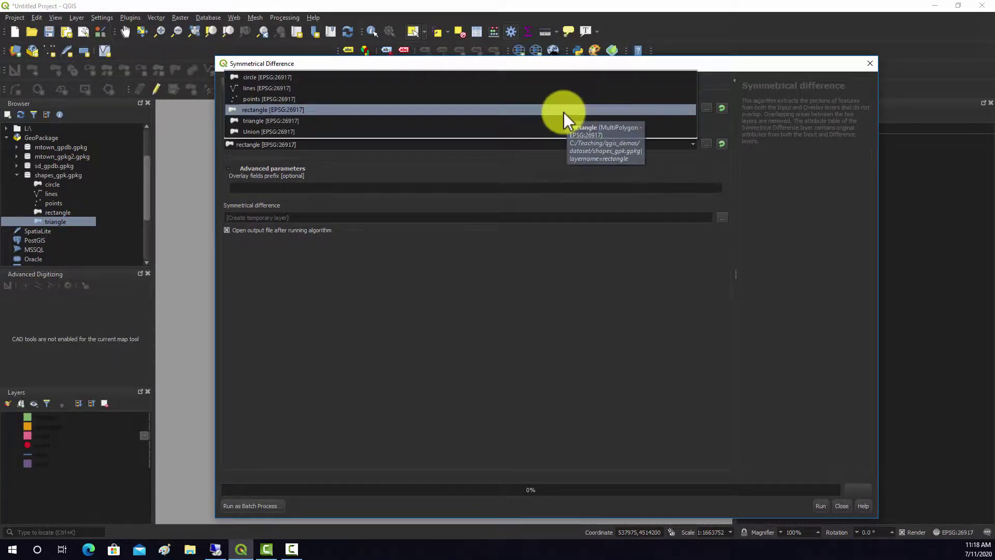
{"action": "left_click", "coordinate": [254, 122]}
{"action": "left_click", "coordinate": [700, 144]}
{"action": "left_click", "coordinate": [327, 111]}
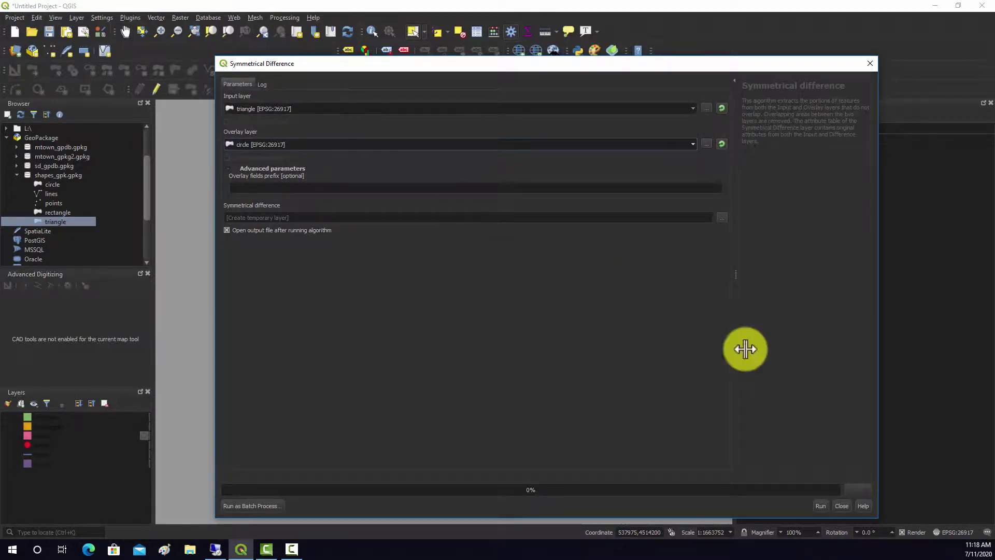
{"action": "left_click", "coordinate": [825, 506]}
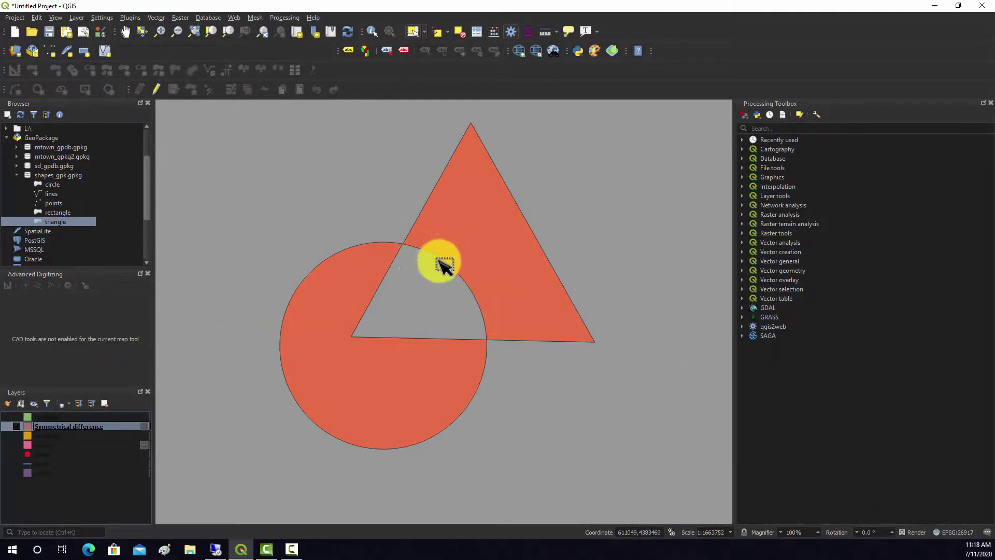
Select the triangle and circle parts of the Symmetrical difference result, then remove that layer
{"action": "left_click", "coordinate": [486, 232]}
{"action": "left_click", "coordinate": [371, 411]}
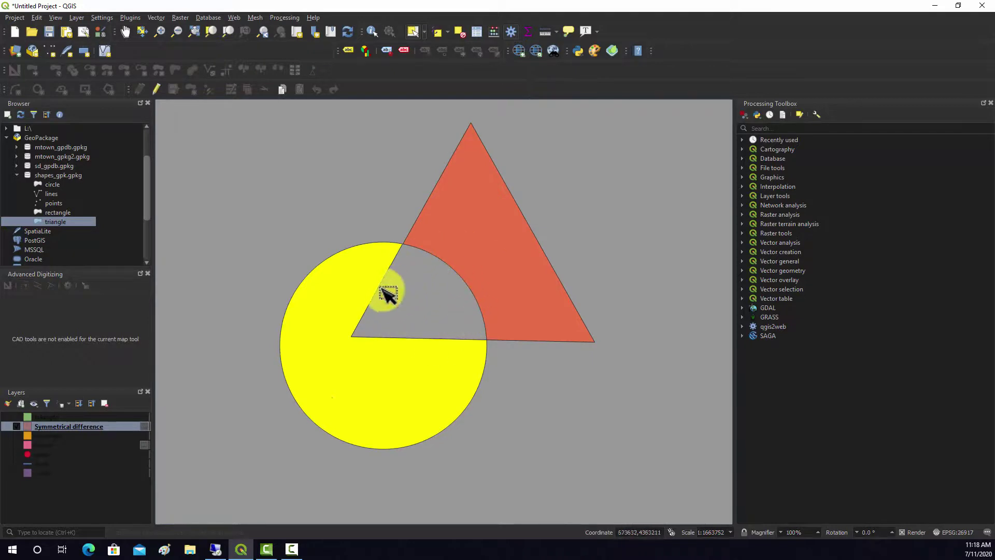
{"action": "right_click", "coordinate": [66, 426]}
{"action": "left_click", "coordinate": [99, 309]}
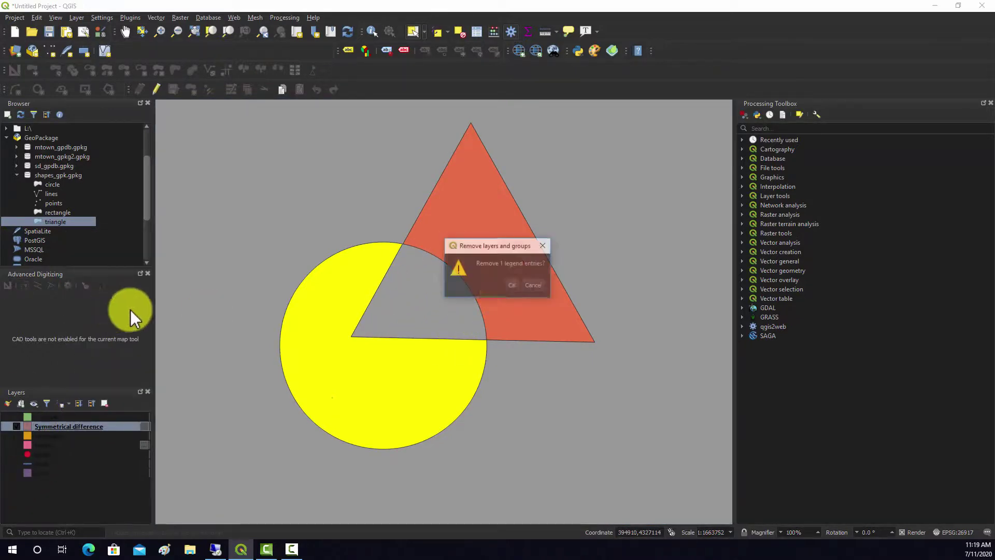
{"action": "left_click", "coordinate": [502, 288]}
{"action": "left_click", "coordinate": [157, 17]}
Run Difference with rectangle as the input layer and triangle as the overlay layer
{"action": "mouse_move", "coordinate": [170, 29]}
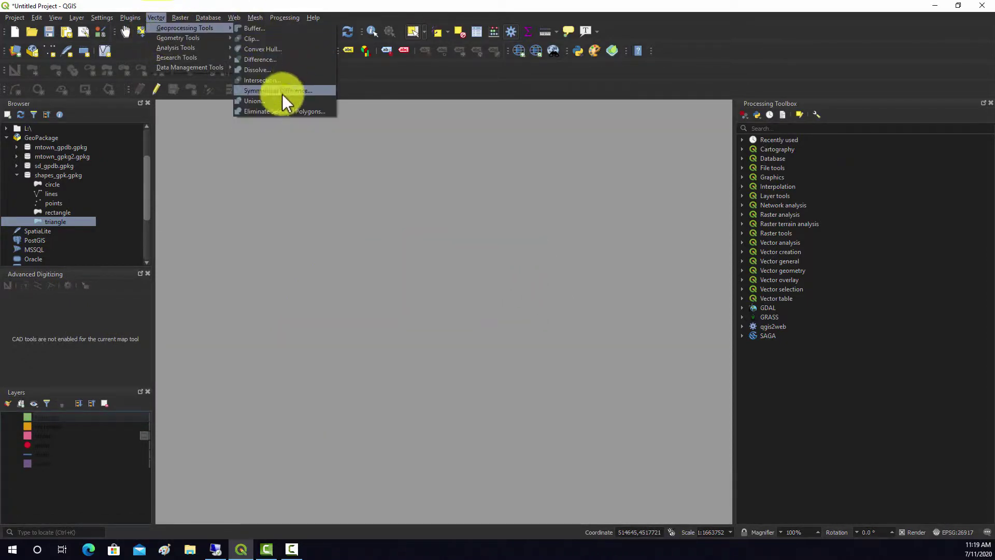
{"action": "left_click", "coordinate": [279, 60]}
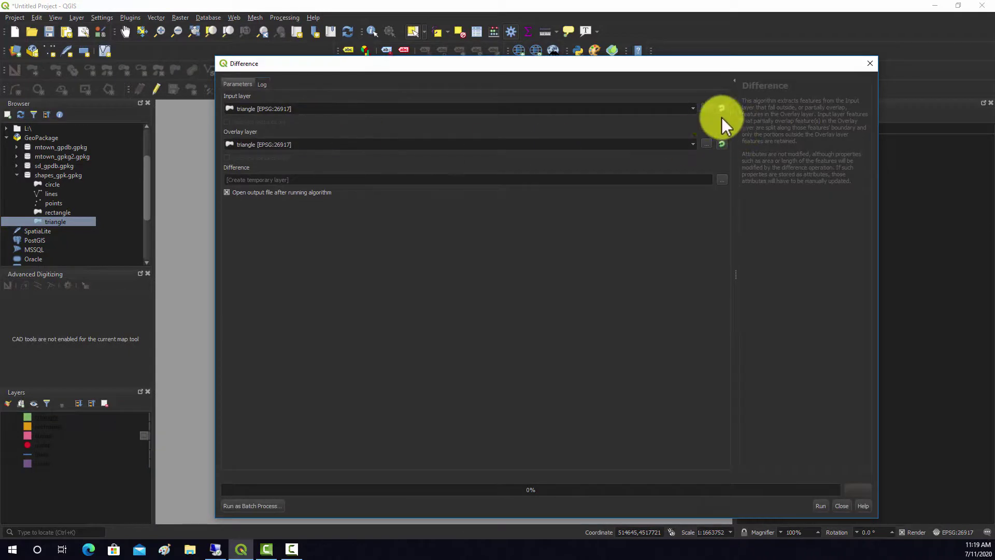
{"action": "left_click", "coordinate": [693, 107]}
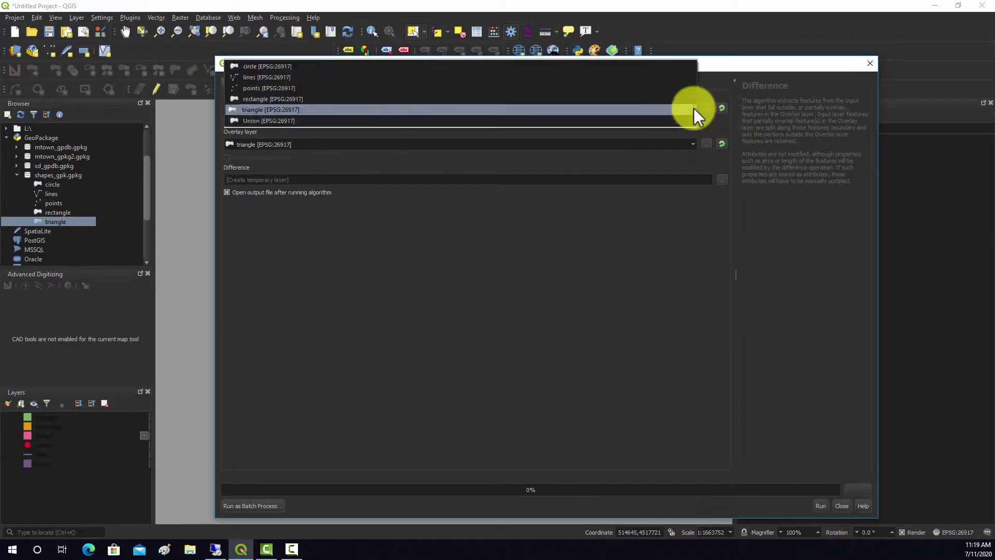
{"action": "left_click", "coordinate": [261, 100]}
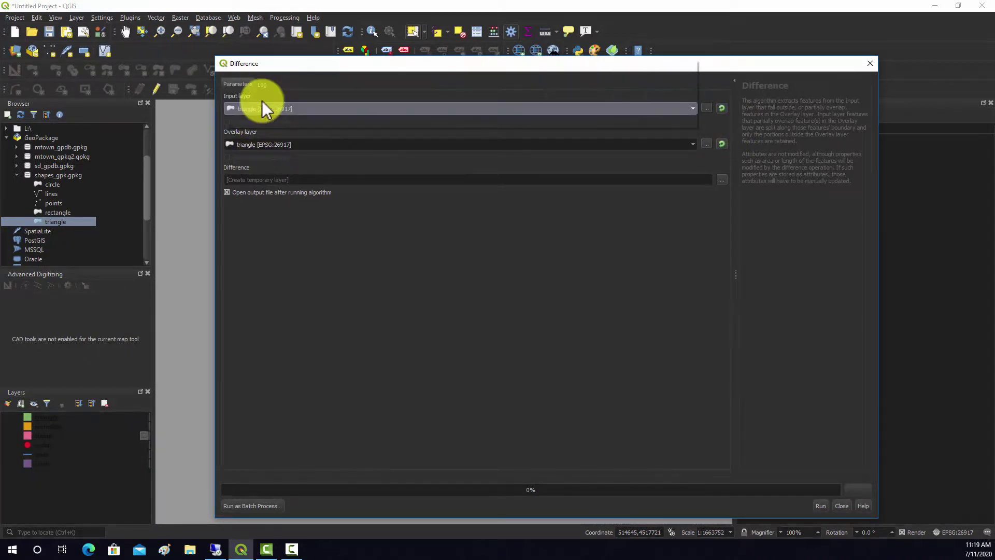
{"action": "left_click", "coordinate": [693, 145]}
{"action": "left_click", "coordinate": [265, 146]}
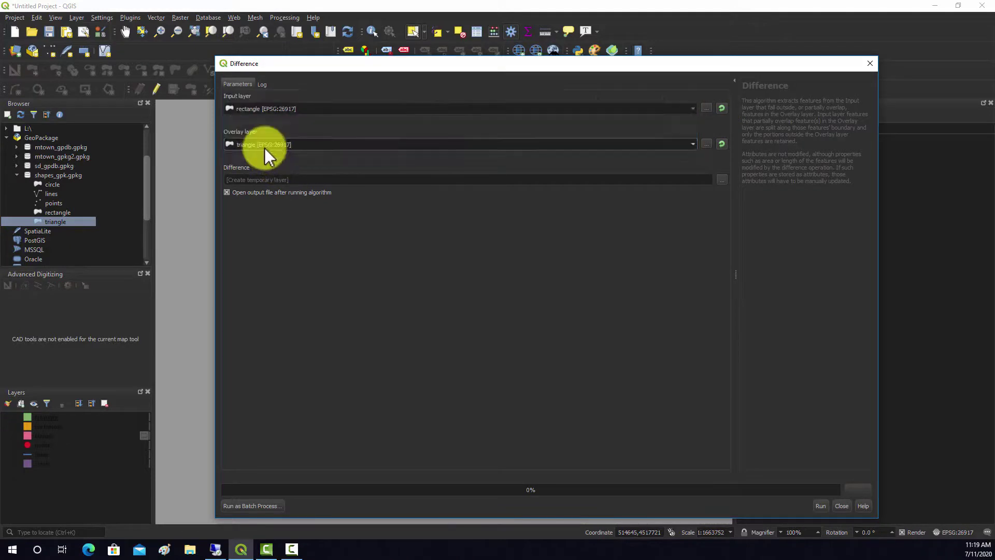
{"action": "left_click", "coordinate": [821, 506]}
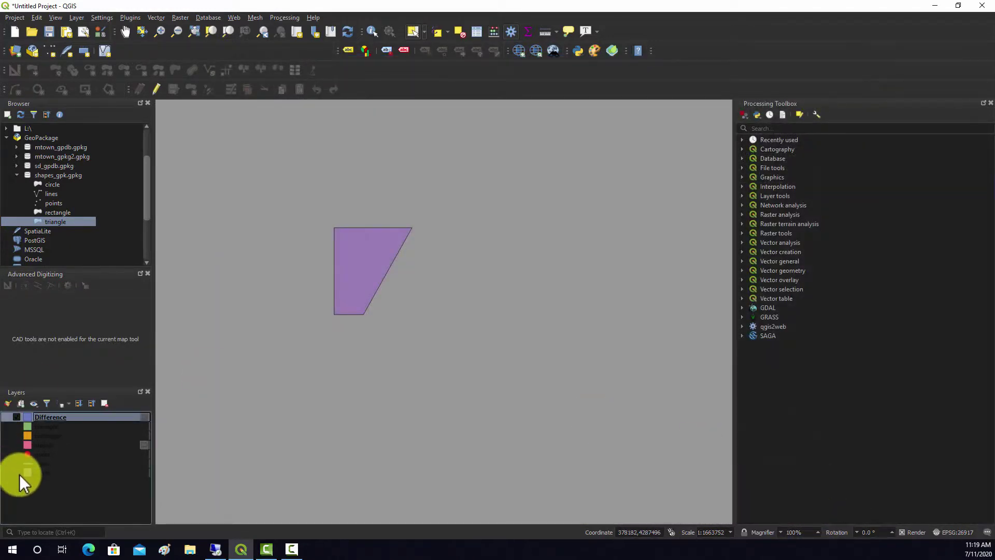
Toggle the triangle layer on and off to compare it with the Difference shape, leaving it visible
{"action": "left_click", "coordinate": [22, 436]}
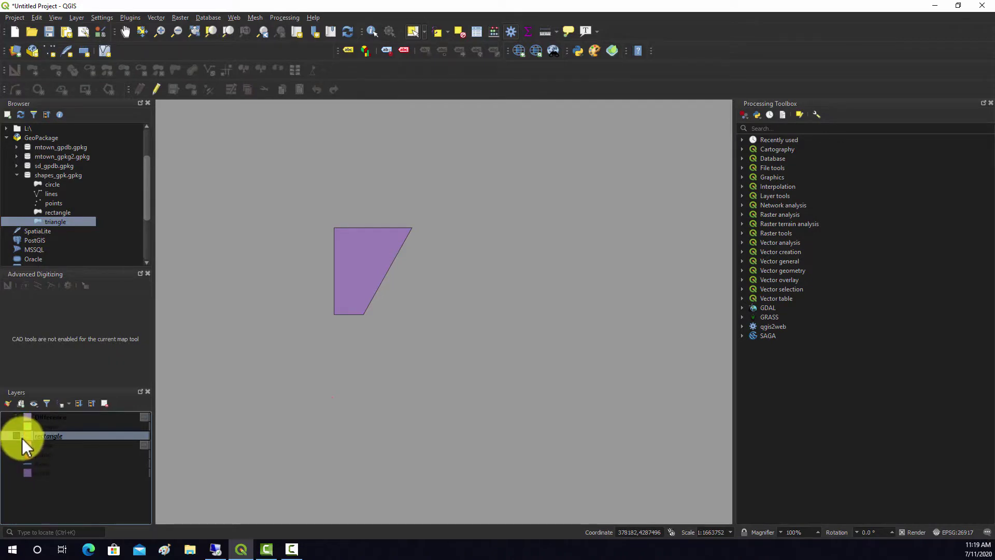
{"action": "left_click", "coordinate": [19, 427]}
{"action": "left_click", "coordinate": [18, 427]}
{"action": "left_click", "coordinate": [19, 427]}
{"action": "left_click", "coordinate": [19, 428]}
{"action": "left_click", "coordinate": [19, 427]}
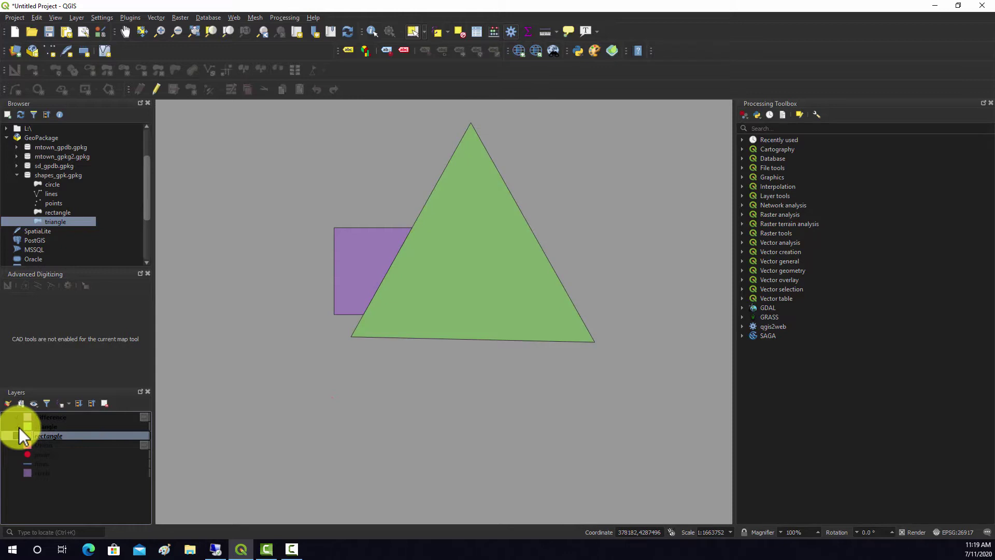
{"action": "left_click", "coordinate": [18, 427]}
{"action": "left_click", "coordinate": [19, 427]}
{"action": "left_click", "coordinate": [19, 427]}
{"action": "left_click", "coordinate": [18, 427]}
{"action": "left_click", "coordinate": [19, 427]}
{"action": "left_click", "coordinate": [18, 427]}
{"action": "left_click", "coordinate": [18, 427]}
{"action": "left_click", "coordinate": [18, 427]}
{"action": "left_click", "coordinate": [19, 428]}
{"action": "left_click", "coordinate": [18, 427]}
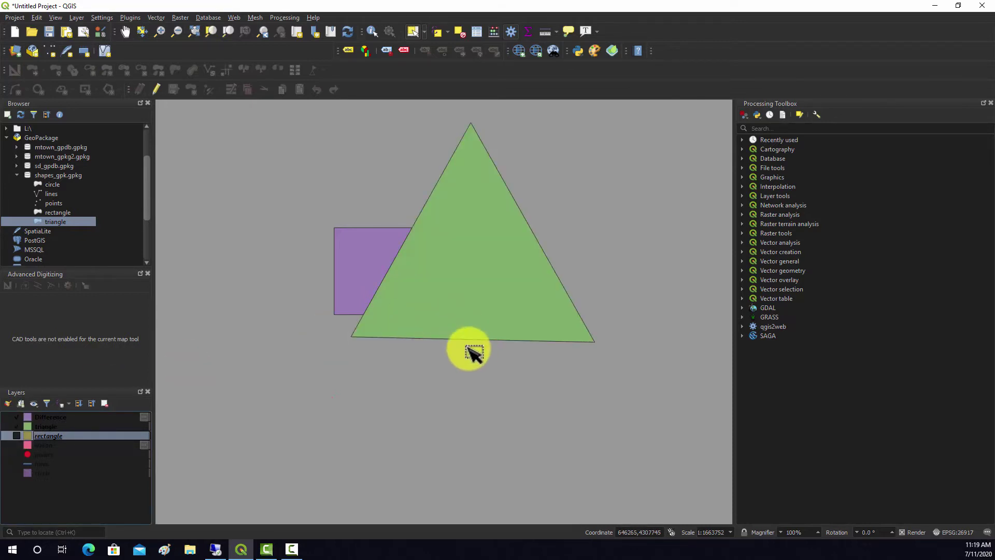